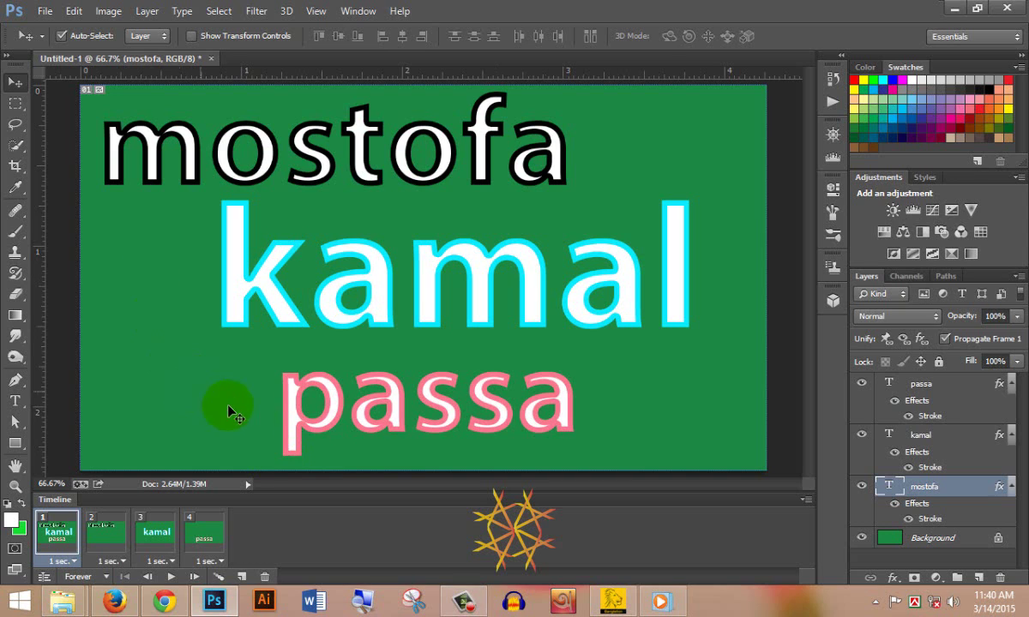
- Play and stop the existing animation preview, then return to its first frame
{"action": "key", "text": "space"}
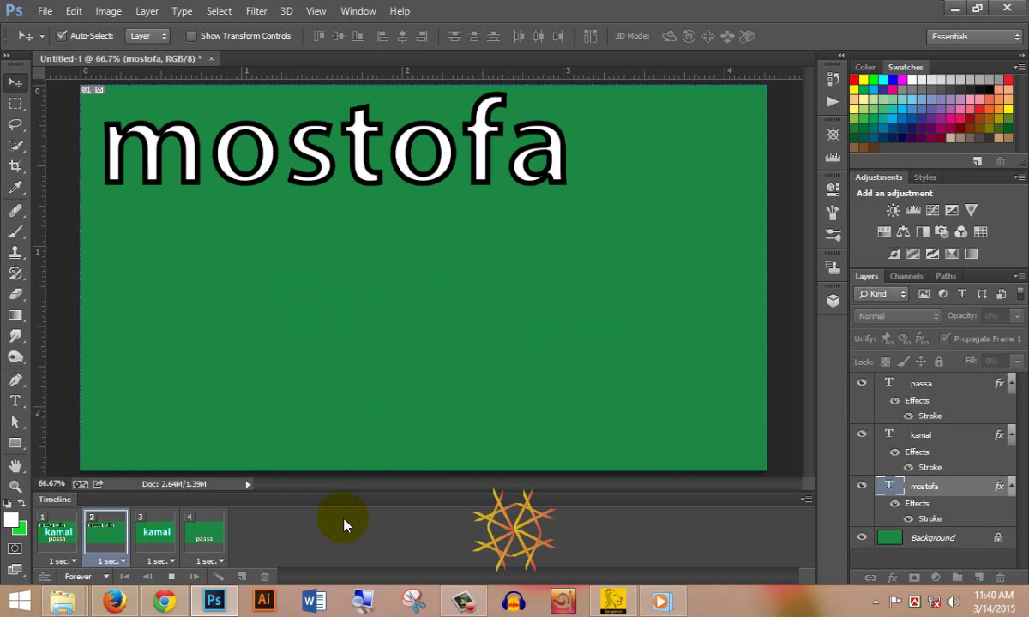
{"action": "key", "text": "space"}
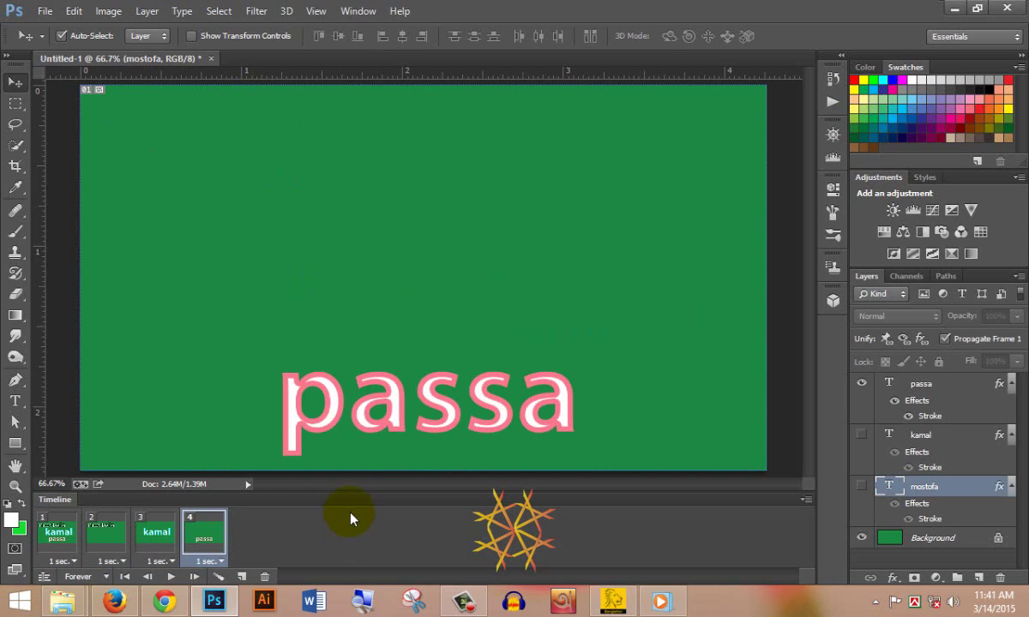
{"action": "key", "text": "Home"}
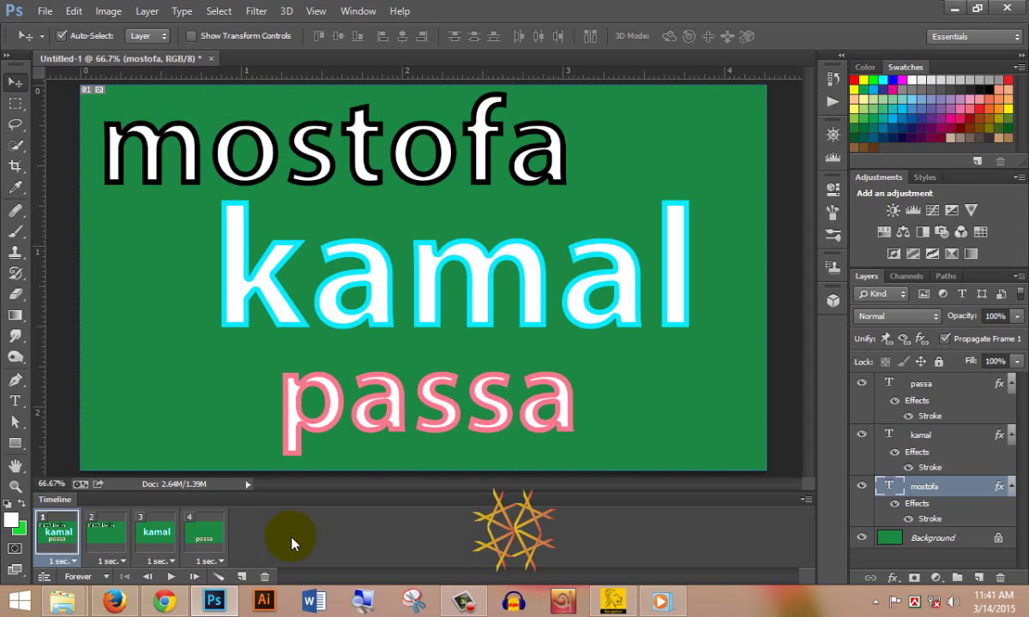
- Create a new 1280×720 document named mostofa at 72 pixels/inch
{"action": "left_click", "coordinate": [43, 12]}
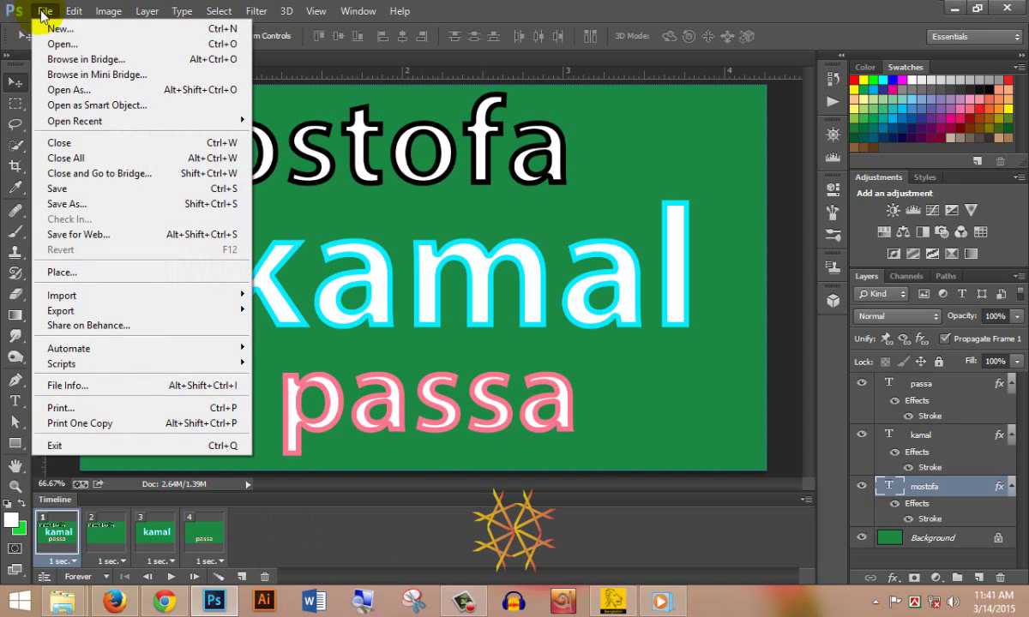
{"action": "left_click", "coordinate": [51, 28]}
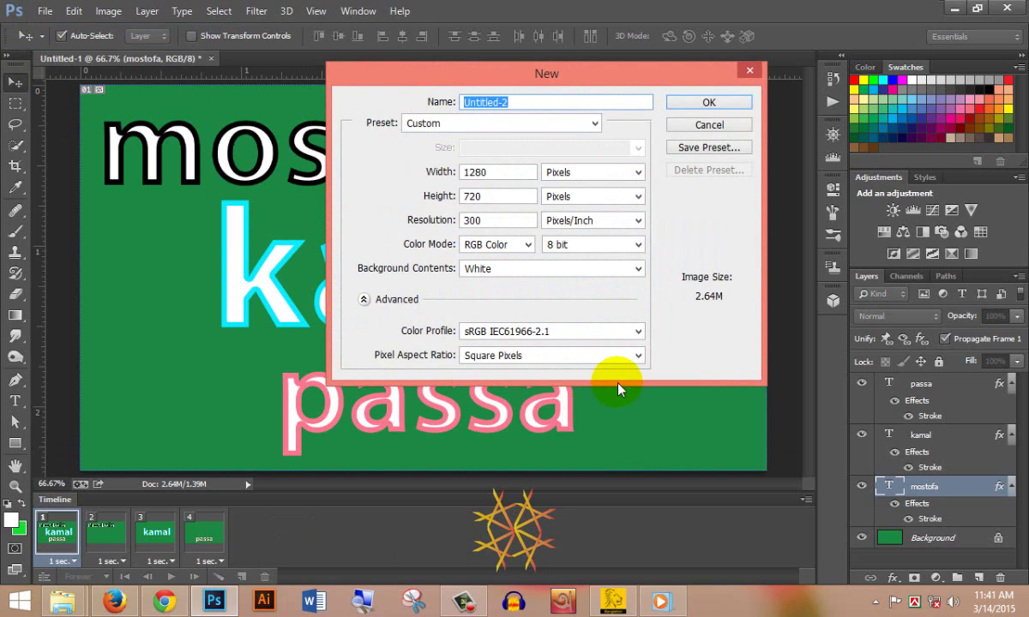
{"action": "type", "text": "mostofa"}
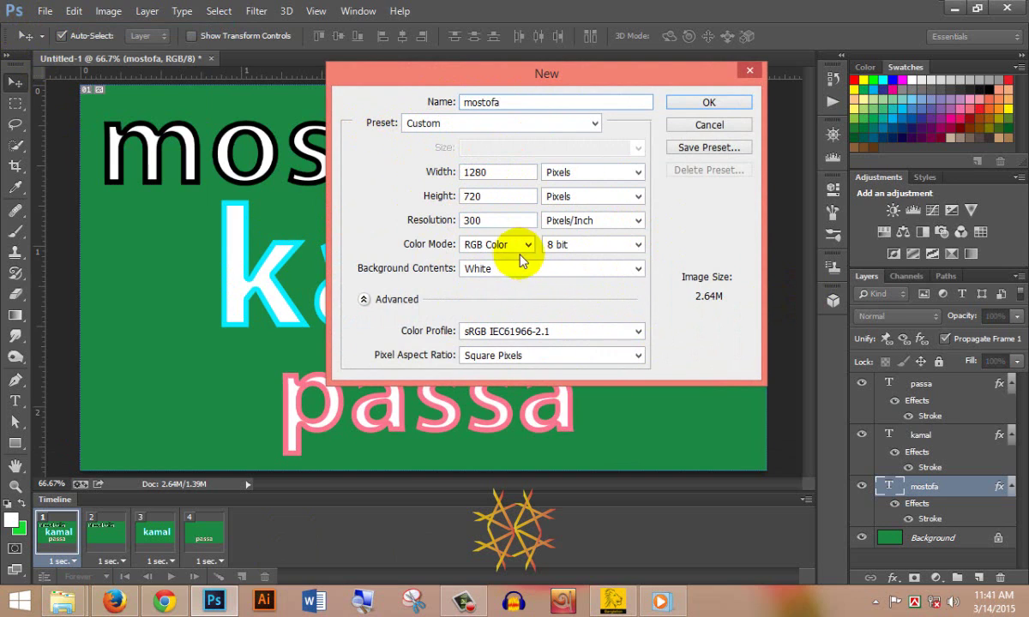
{"action": "left_click", "coordinate": [414, 222]}
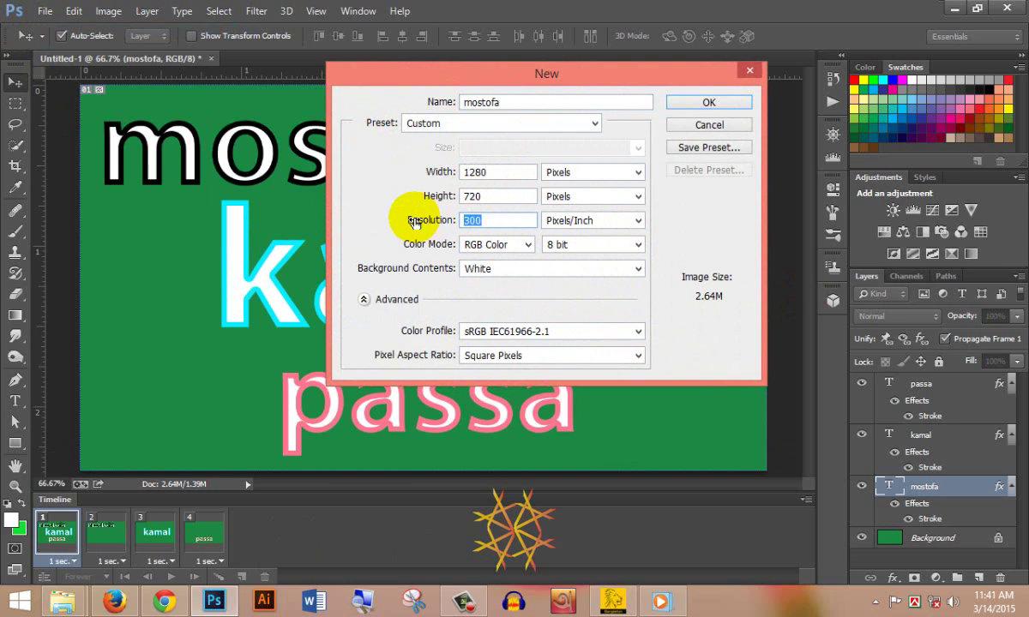
{"action": "type", "text": "72"}
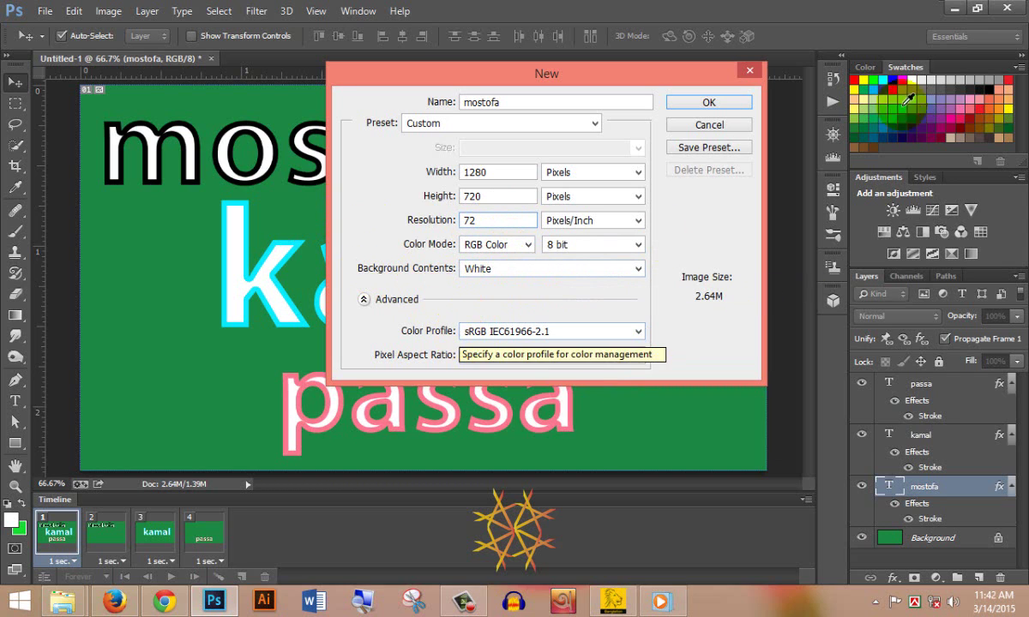
{"action": "left_click", "coordinate": [709, 102]}
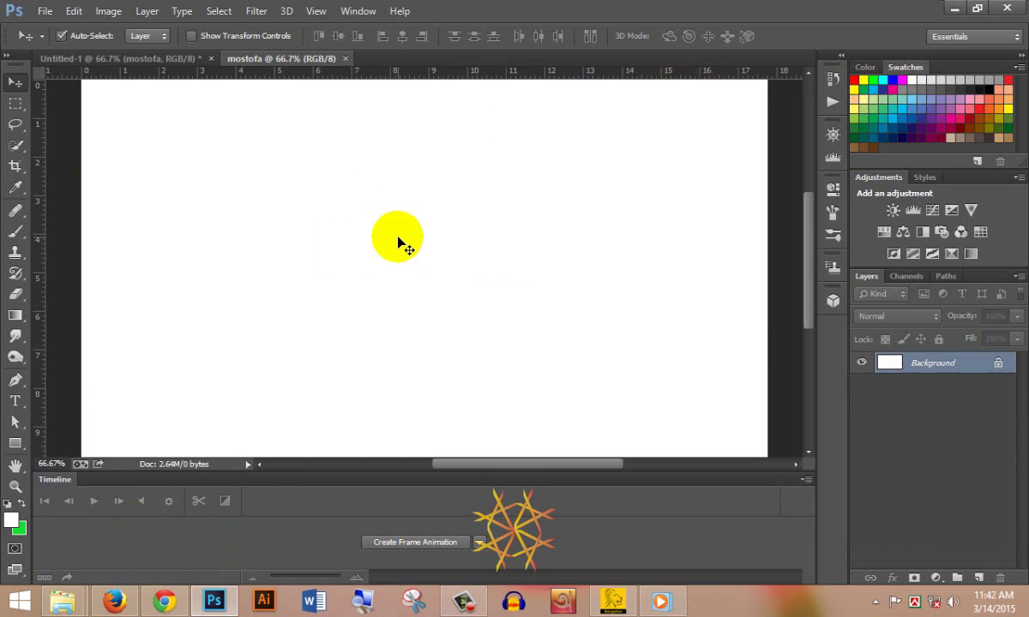
- Close the Timeline panel and fill the mostofa canvas with the green background colour
{"action": "left_click", "coordinate": [810, 480]}
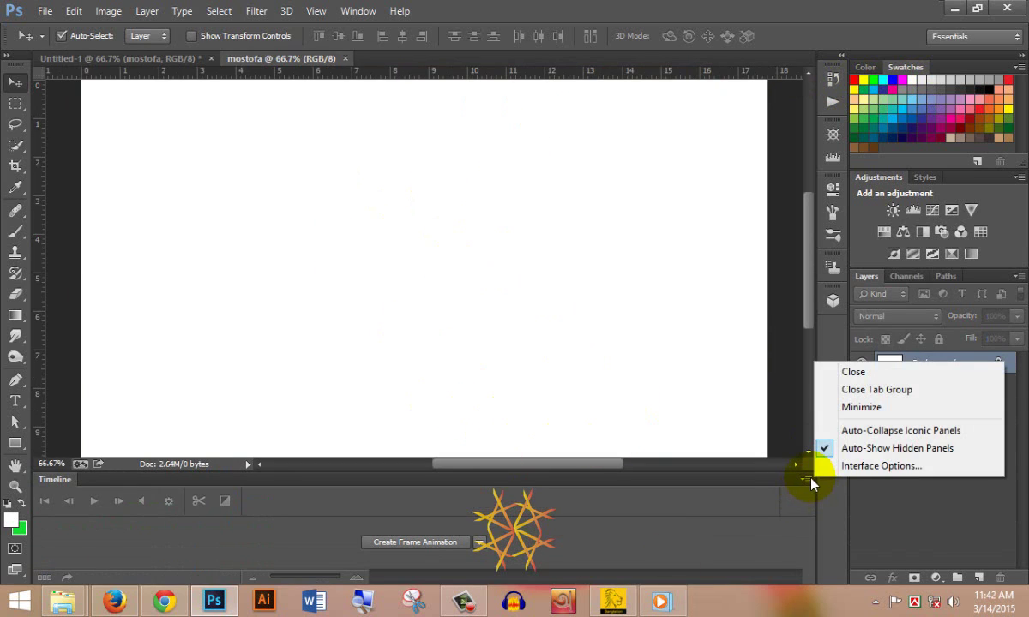
{"action": "left_click", "coordinate": [853, 374]}
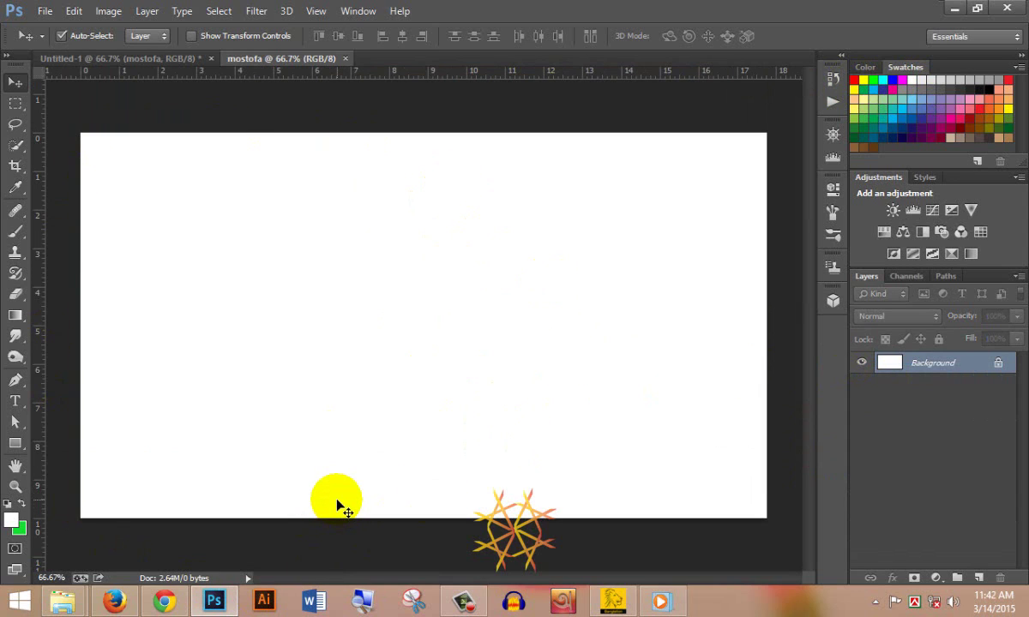
{"action": "key", "text": "ctrl+BackSpace"}
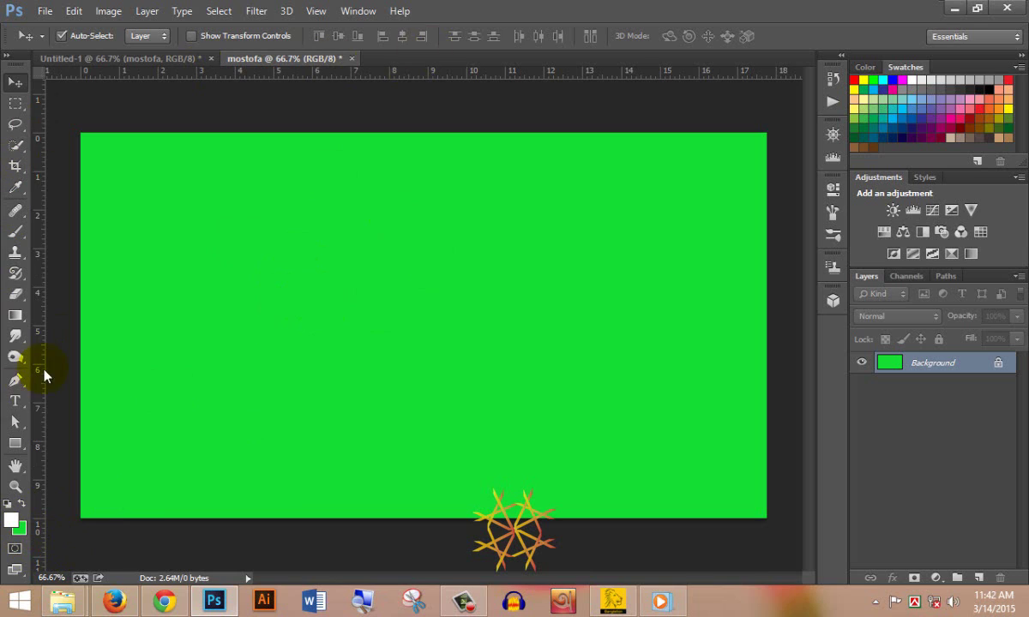
{"action": "left_click", "coordinate": [15, 400]}
- Type the word 'mostofa' near the top-left of the green canvas
{"action": "left_click", "coordinate": [190, 244]}
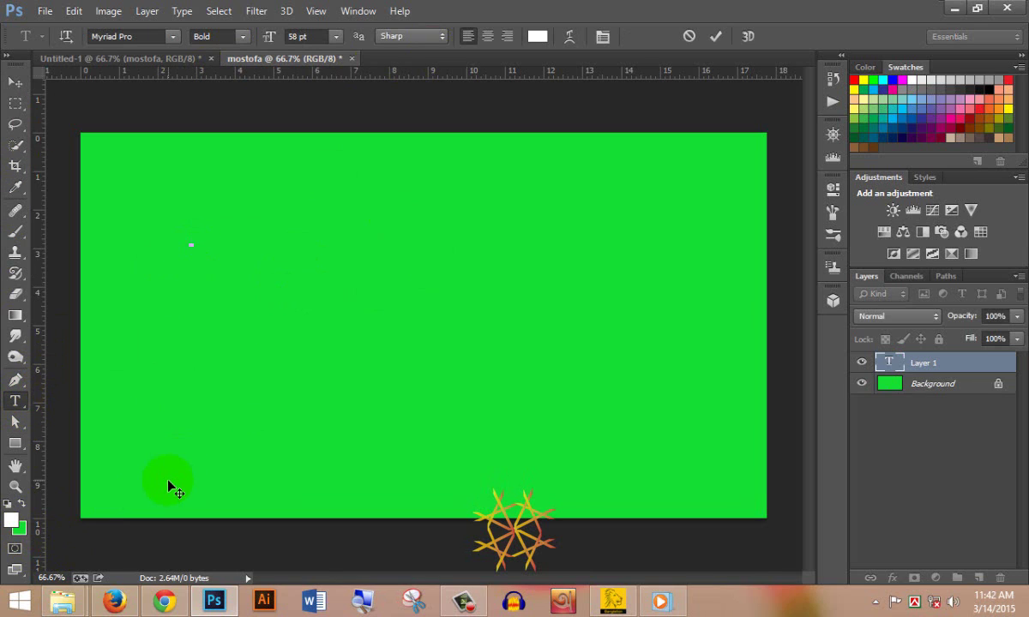
{"action": "type", "text": "mos"}
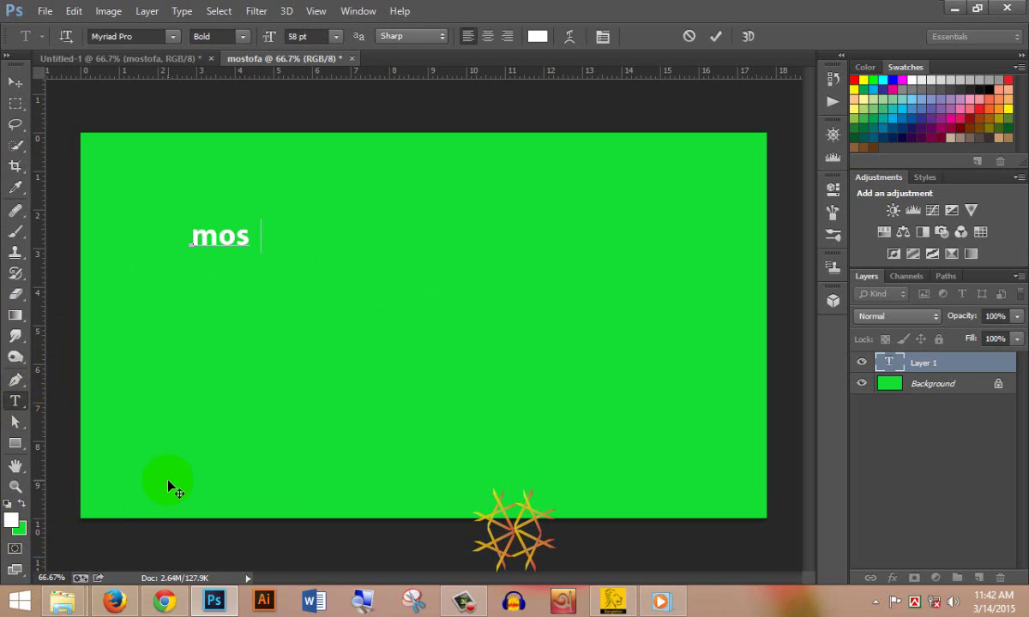
{"action": "type", "text": "tofa"}
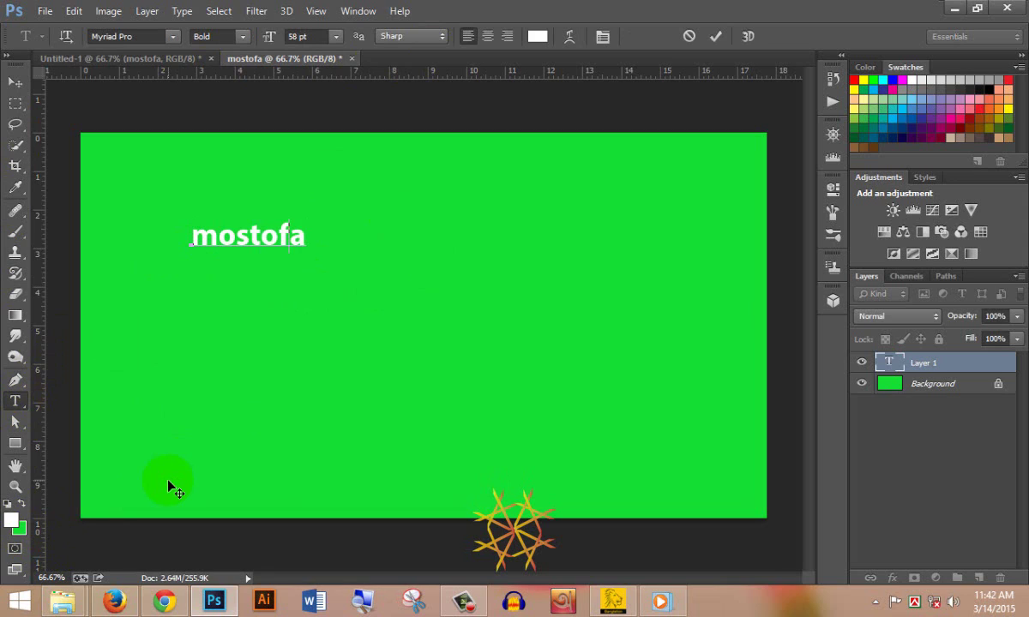
{"action": "key", "text": "BackSpace"}
{"action": "key", "text": "BackSpace"}
{"action": "key", "text": "BackSpace"}
{"action": "key", "text": "BackSpace"}
{"action": "type", "text": "tofa"}
{"action": "left_click", "coordinate": [914, 367]}
- Duplicate the mostofa layer, rename the copy kamal, and move it onto a second line
{"action": "key", "text": "ctrl+j"}
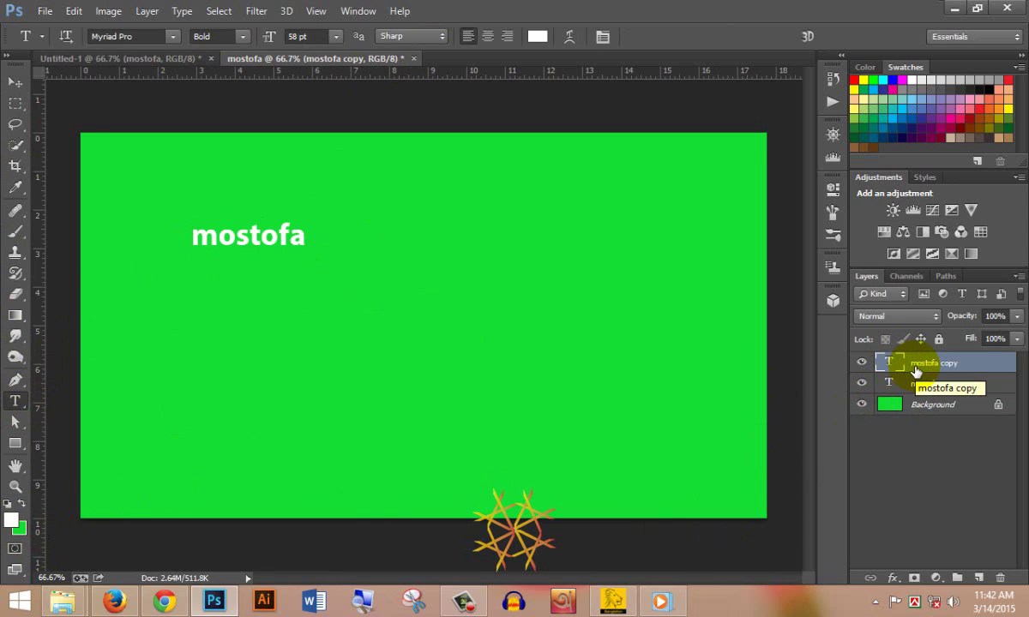
{"action": "double_click", "coordinate": [917, 365]}
{"action": "type", "text": "kamal"}
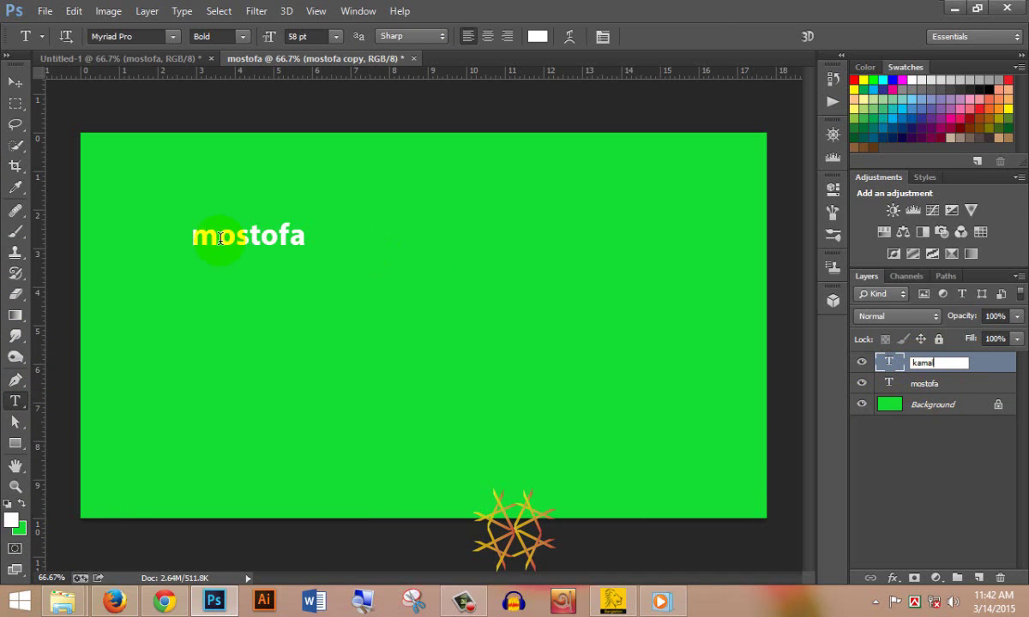
{"action": "key", "text": "Return"}
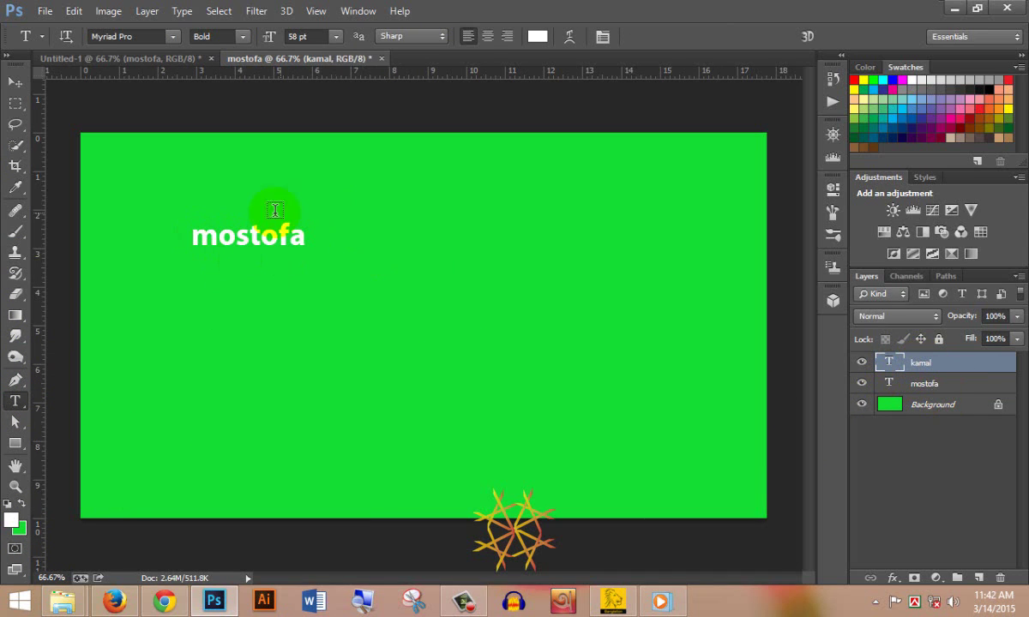
{"action": "left_click_drag", "start_coordinate": [269, 244], "coordinate": [276, 284]}
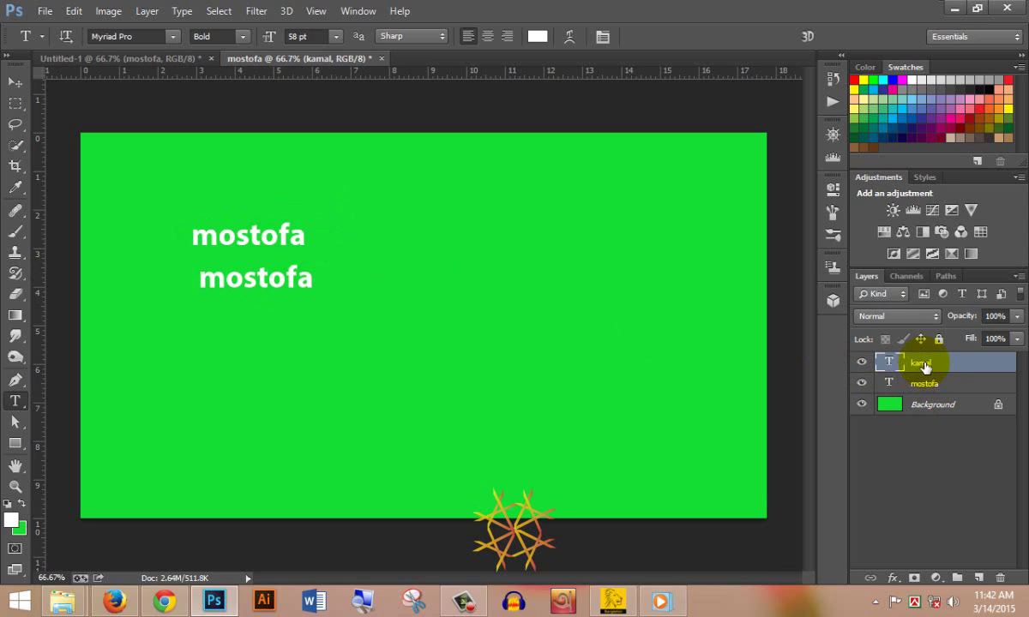
{"action": "double_click", "coordinate": [922, 363]}
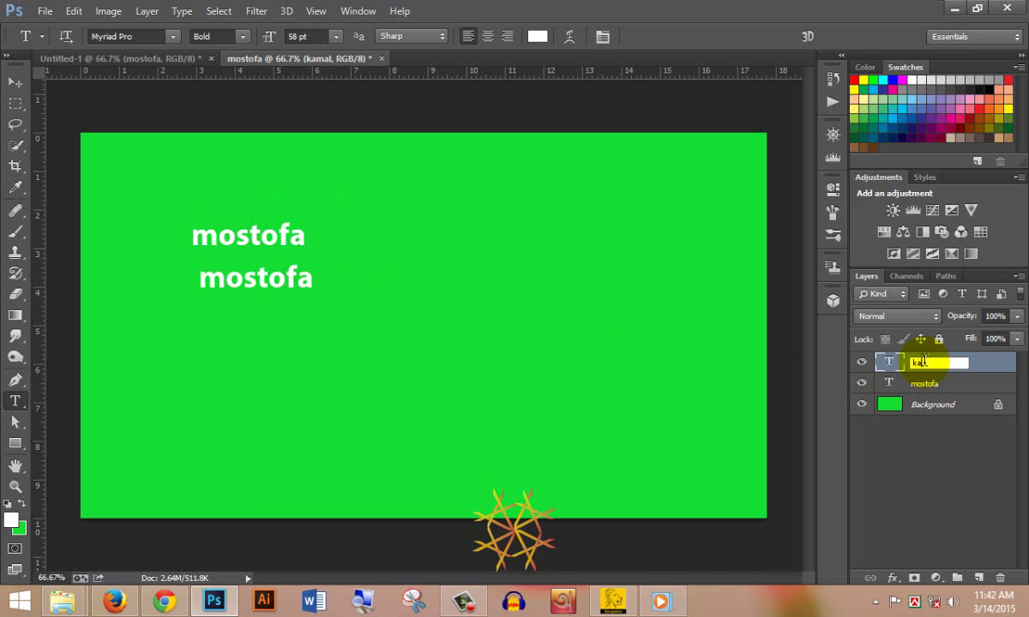
{"action": "key", "text": "Return"}
{"action": "left_click", "coordinate": [930, 452]}
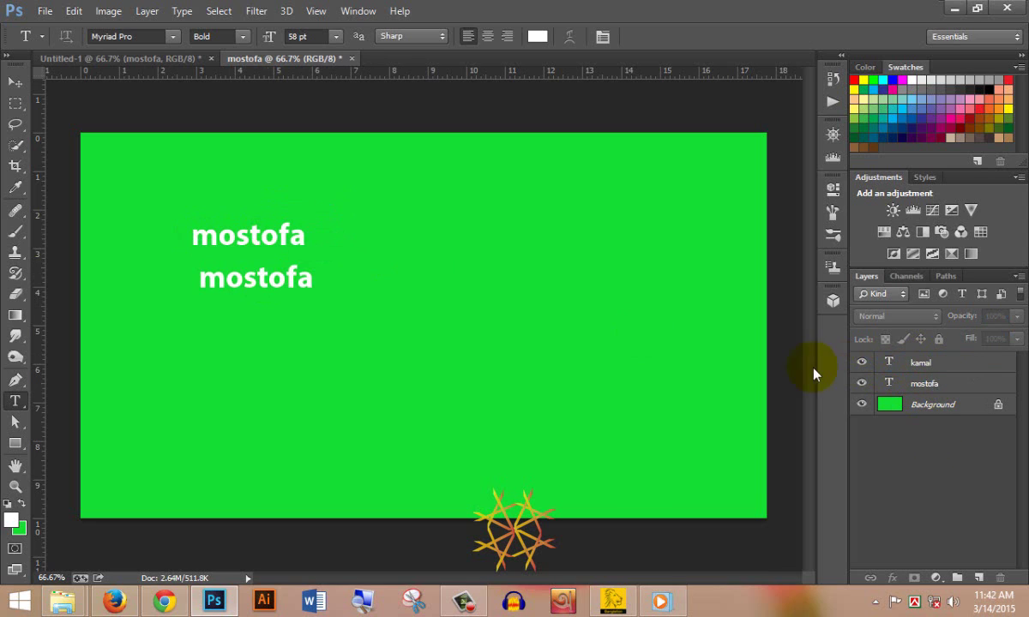
- Delete the stray Layer 1 and retype the second-line copy as kamal
{"action": "left_click_drag", "start_coordinate": [200, 293], "coordinate": [315, 292]}
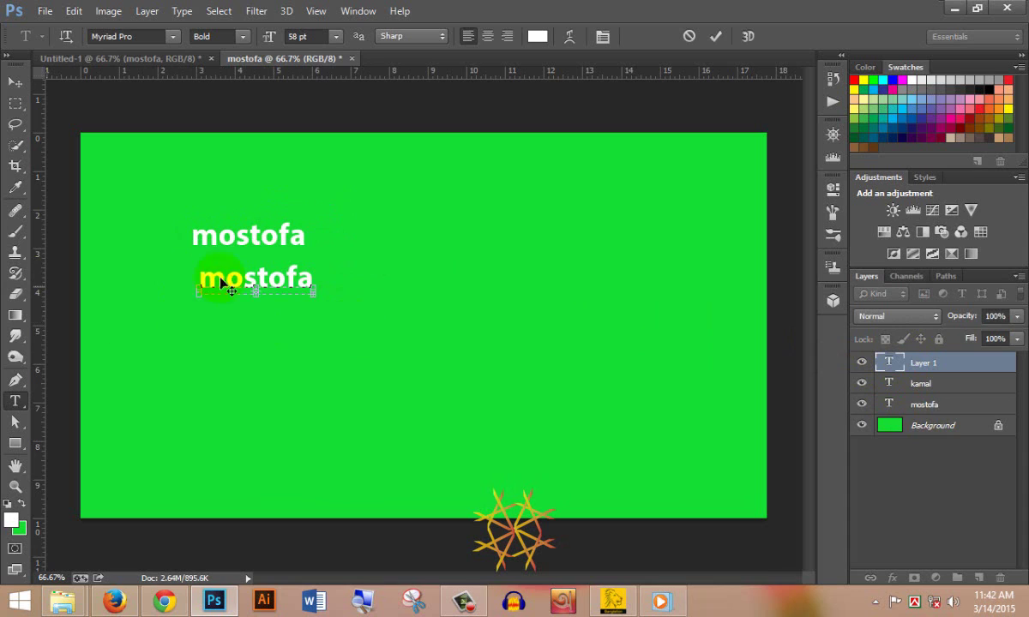
{"action": "double_click", "coordinate": [943, 363]}
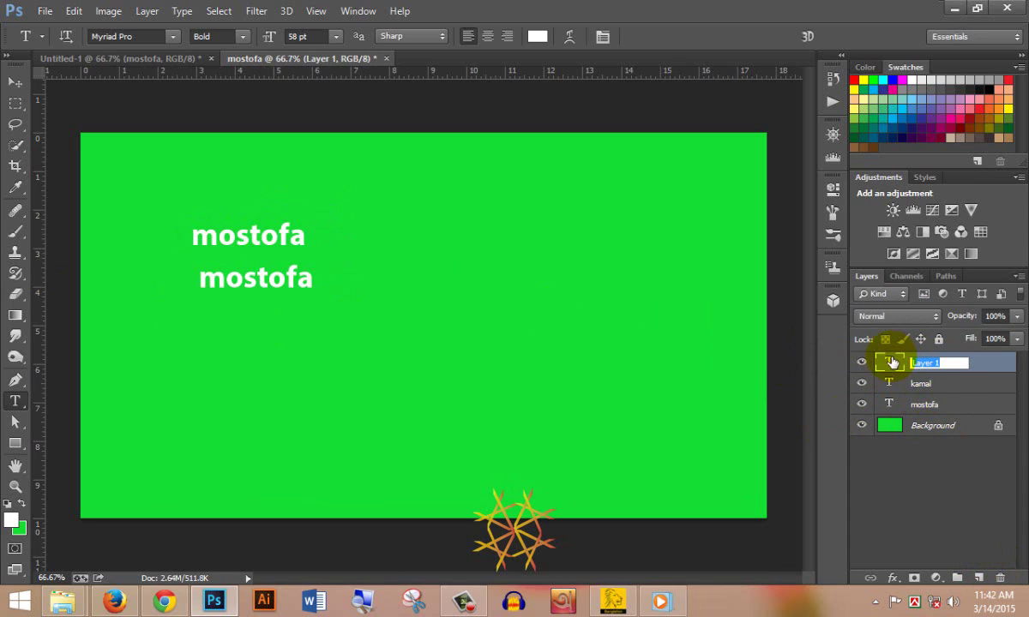
{"action": "left_click_drag", "start_coordinate": [892, 362], "coordinate": [1000, 576]}
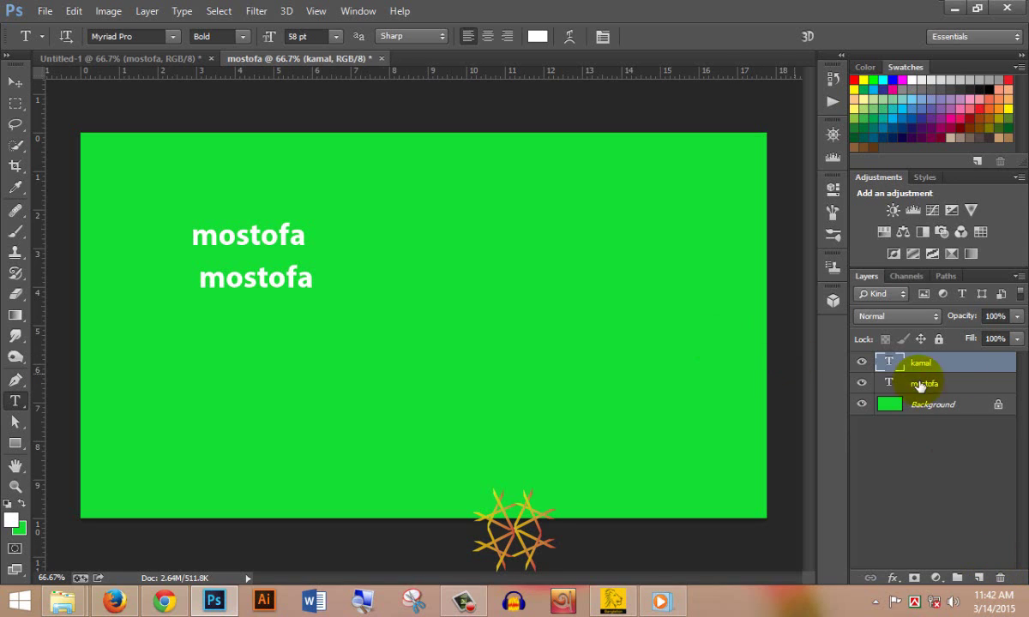
{"action": "left_click_drag", "start_coordinate": [183, 280], "coordinate": [322, 284]}
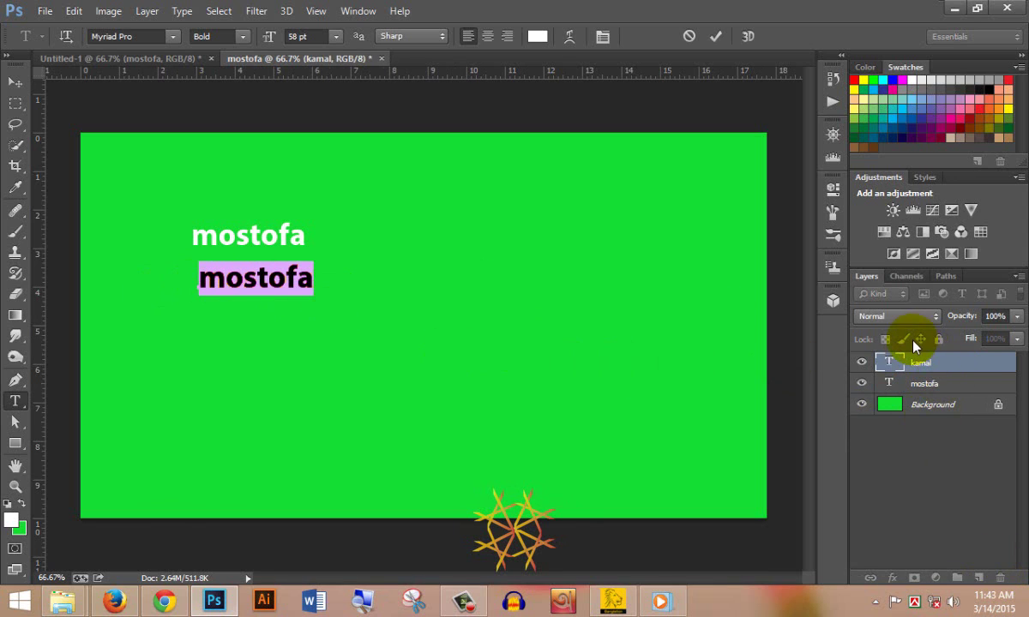
{"action": "type", "text": "kamal"}
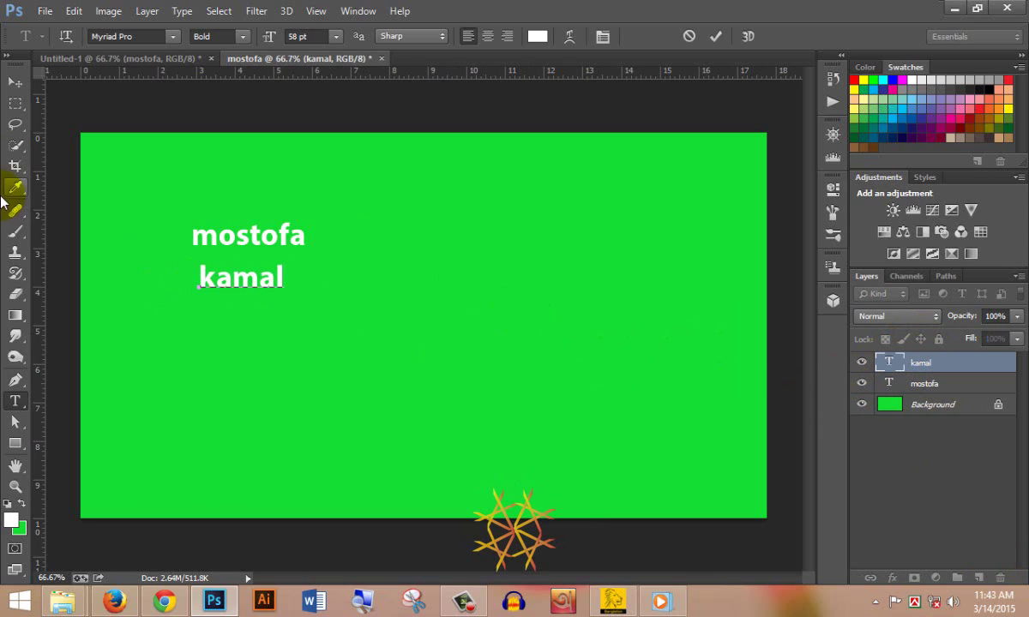
{"action": "left_click", "coordinate": [15, 81]}
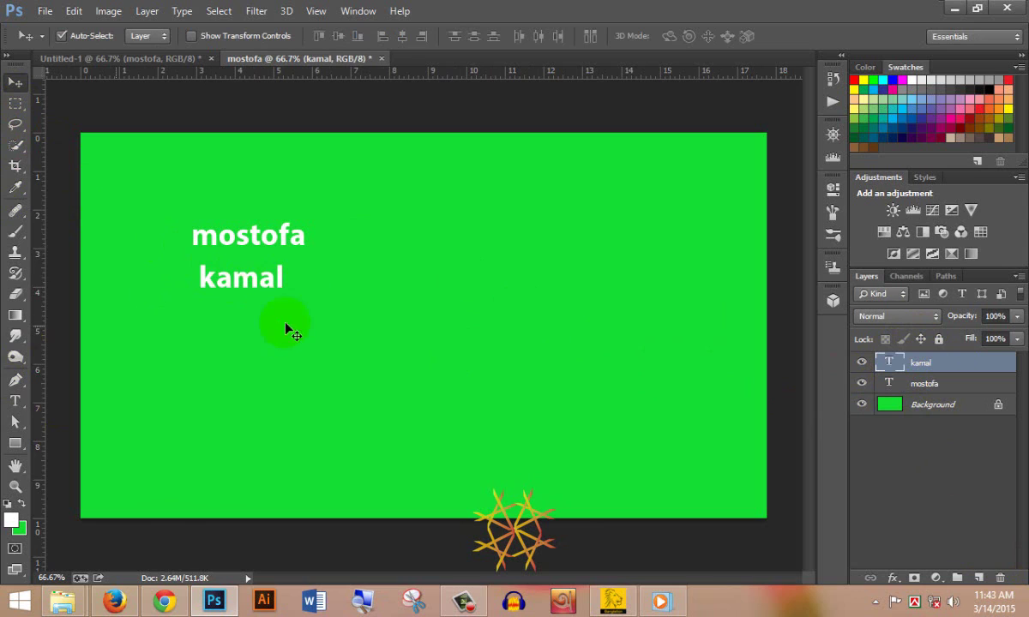
- Duplicate kamal, move the copy lower, and retype it as passa
{"action": "key", "text": "ctrl+j"}
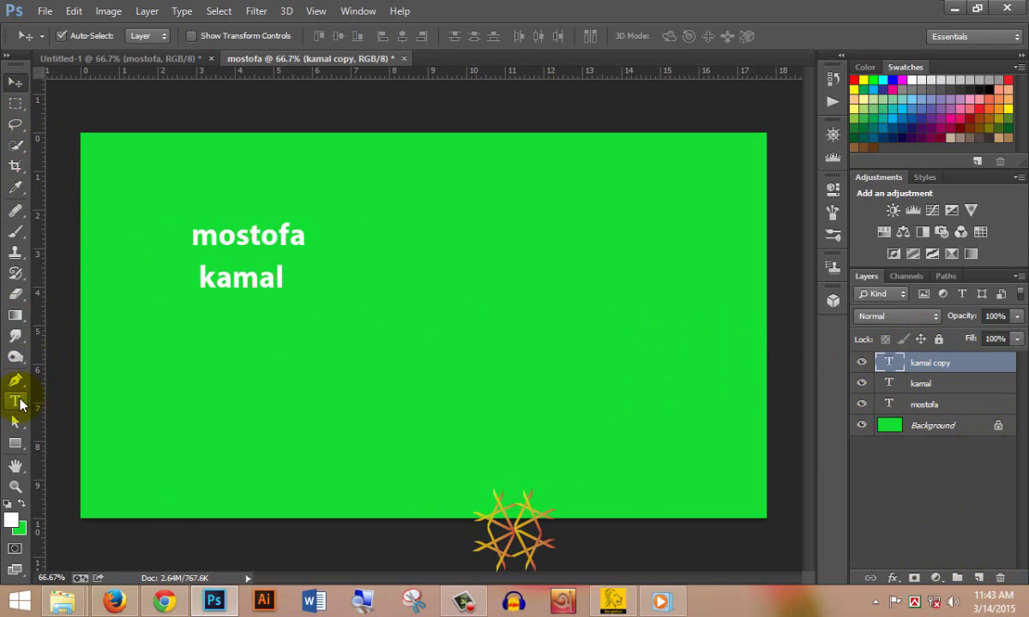
{"action": "left_click_drag", "start_coordinate": [242, 277], "coordinate": [256, 352]}
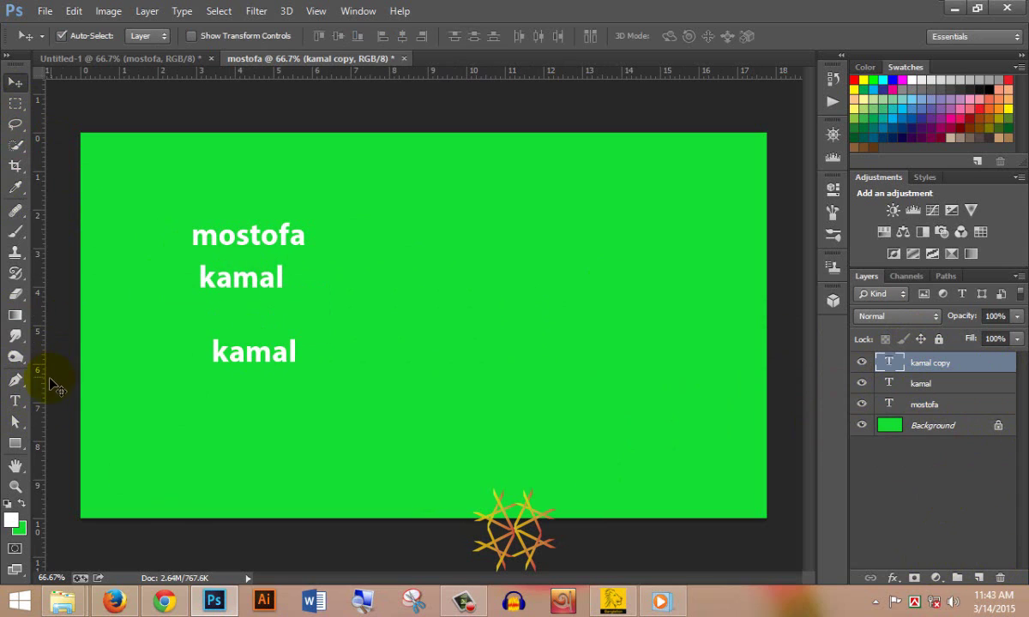
{"action": "left_click", "coordinate": [16, 401]}
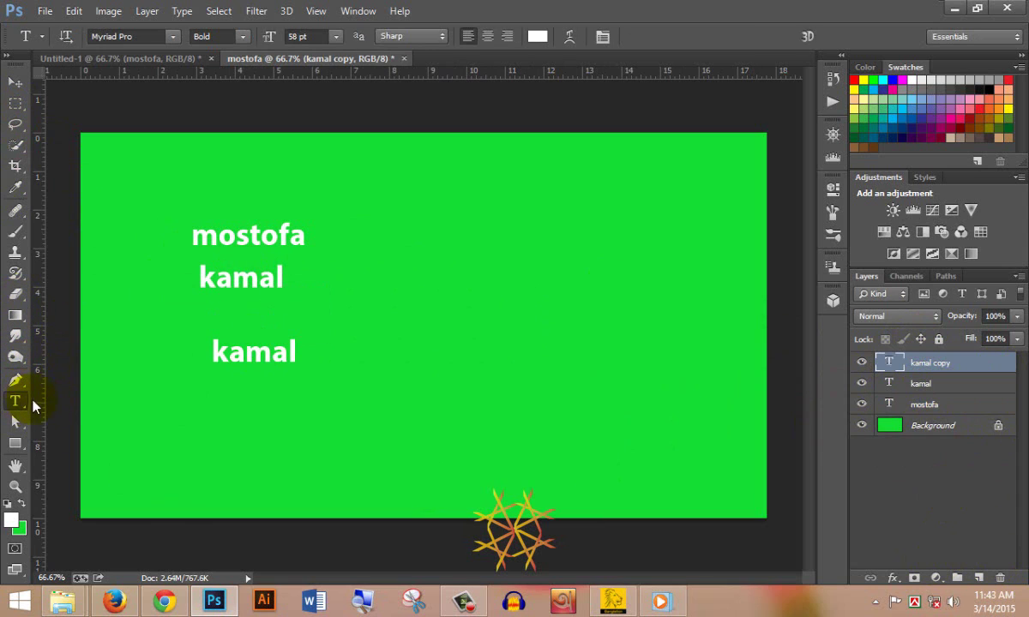
{"action": "left_click_drag", "start_coordinate": [214, 353], "coordinate": [302, 352]}
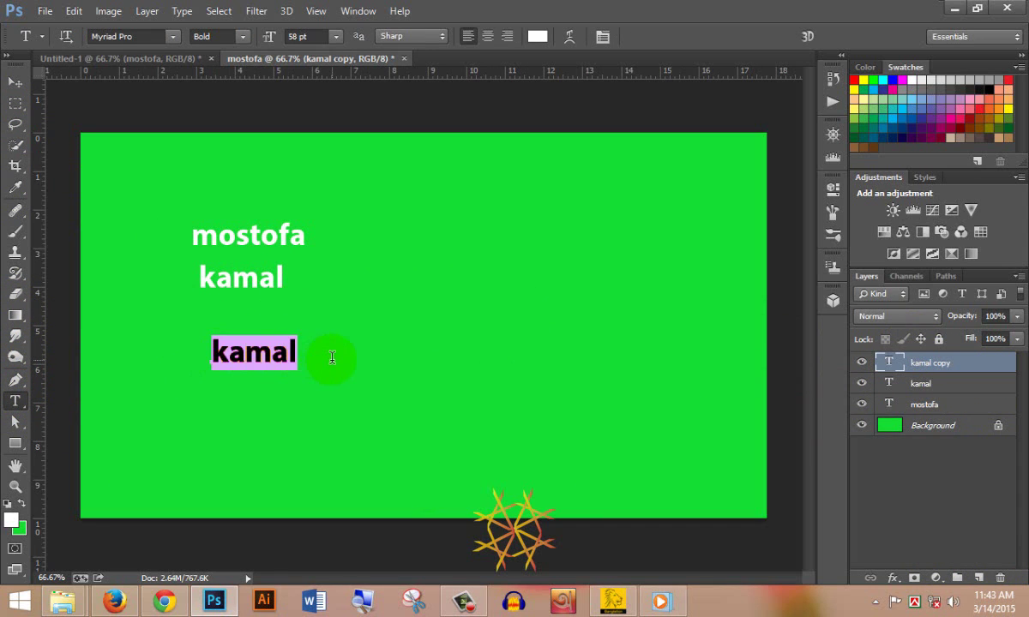
{"action": "type", "text": "passa"}
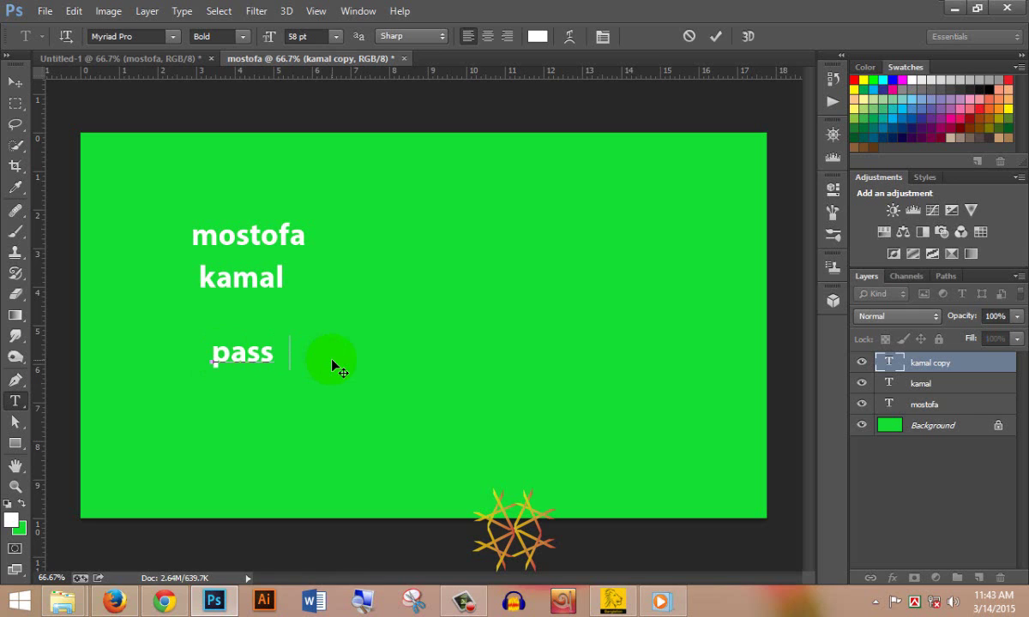
{"action": "left_click", "coordinate": [16, 82]}
- Stagger mostofa, kamal and passa by shifting each word to the right
{"action": "left_click_drag", "start_coordinate": [200, 225], "coordinate": [233, 225]}
{"action": "left_click_drag", "start_coordinate": [221, 292], "coordinate": [268, 301]}
{"action": "left_click_drag", "start_coordinate": [259, 355], "coordinate": [317, 351]}
{"action": "left_click_drag", "start_coordinate": [283, 294], "coordinate": [297, 294]}
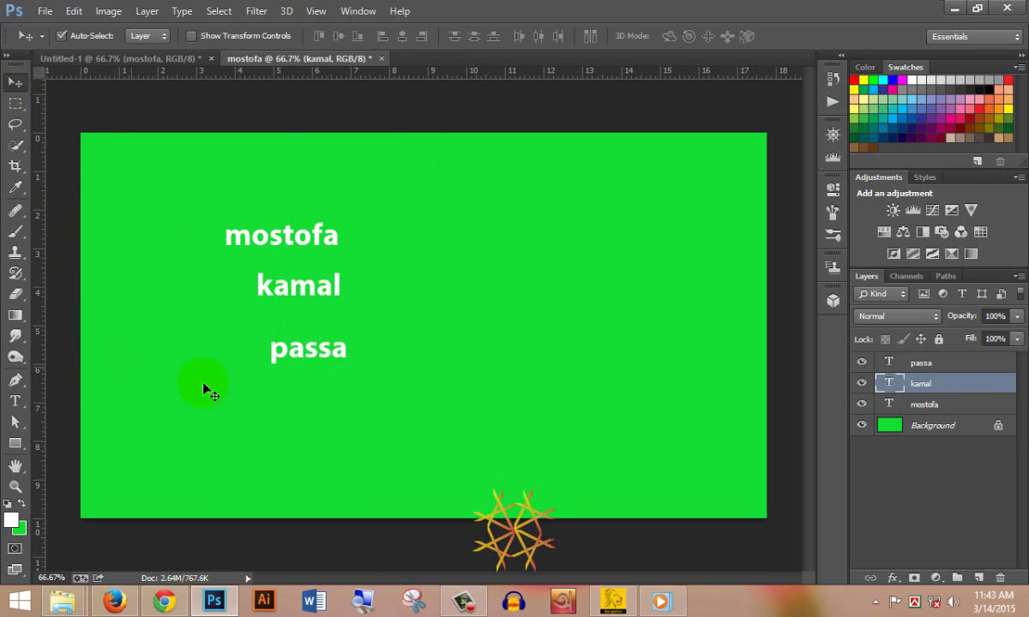
- Enlarge the mostofa text to 141 pt
{"action": "left_click", "coordinate": [15, 401]}
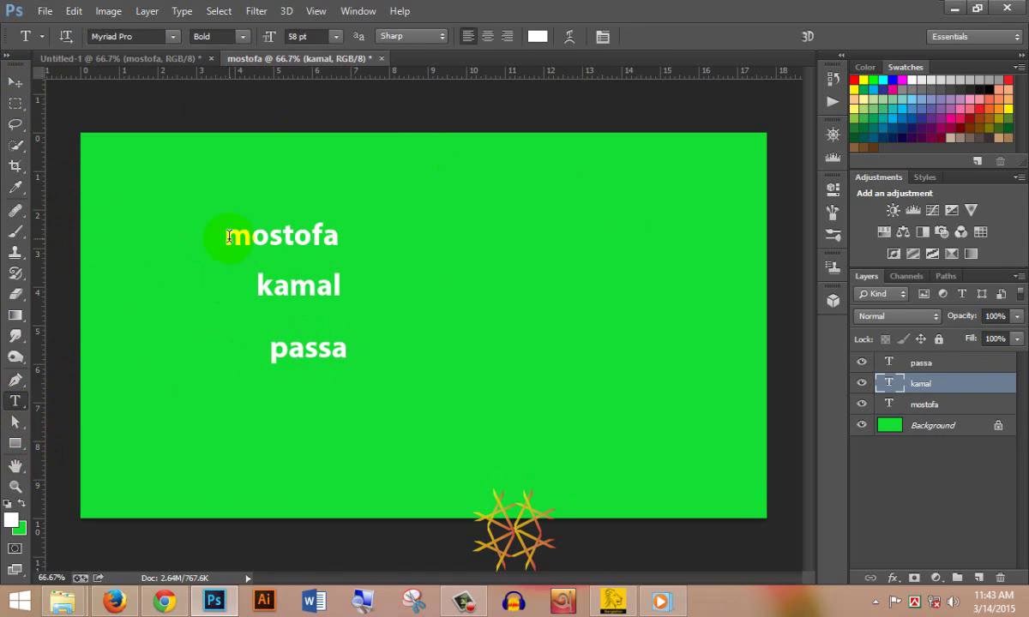
{"action": "left_click_drag", "start_coordinate": [226, 236], "coordinate": [340, 235]}
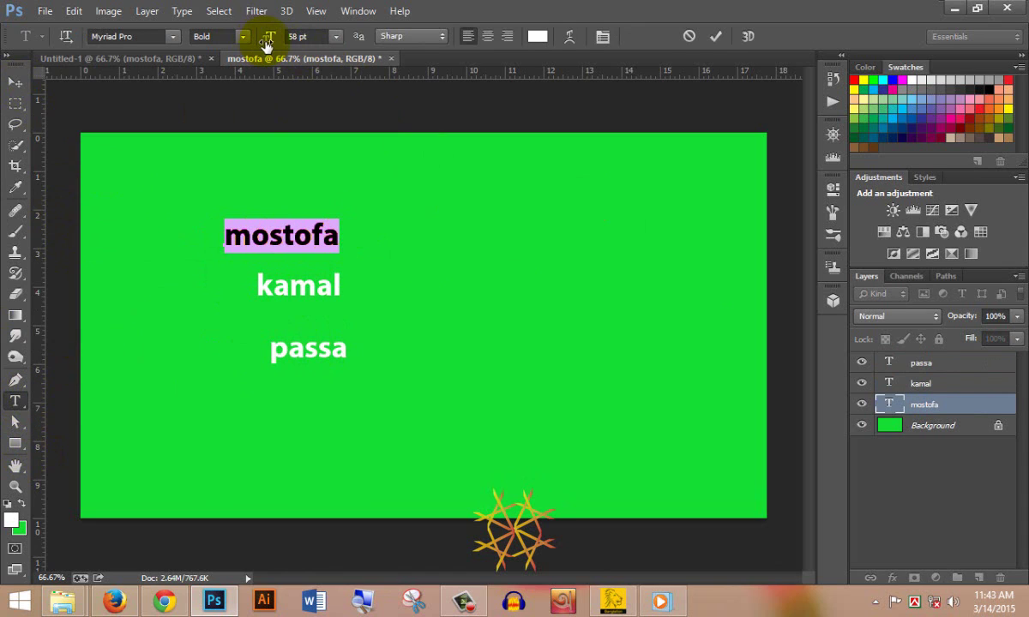
{"action": "left_click_drag", "start_coordinate": [267, 43], "coordinate": [339, 49]}
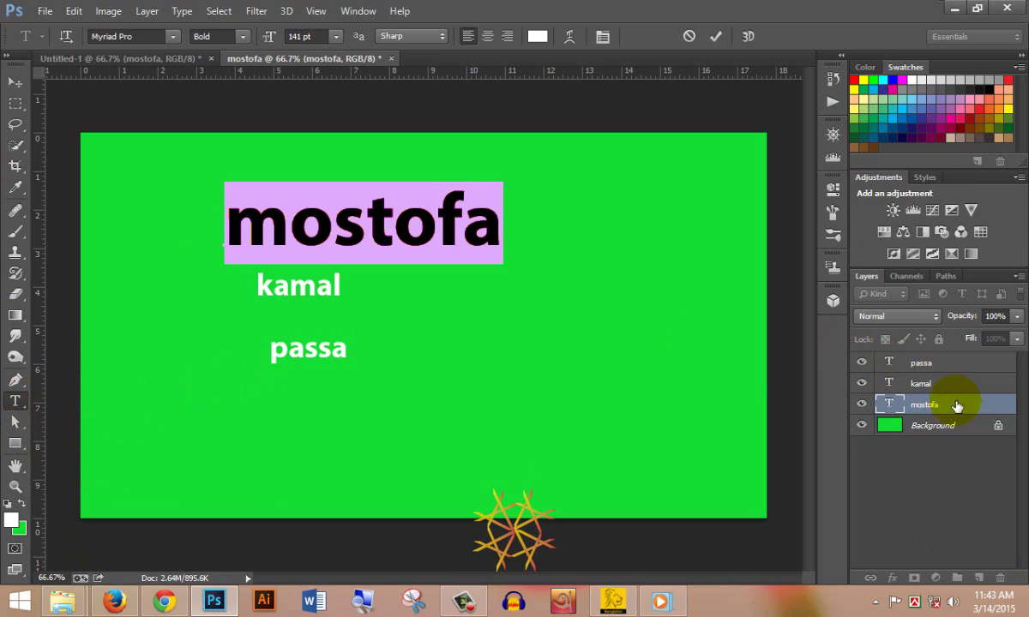
{"action": "left_click", "coordinate": [919, 365]}
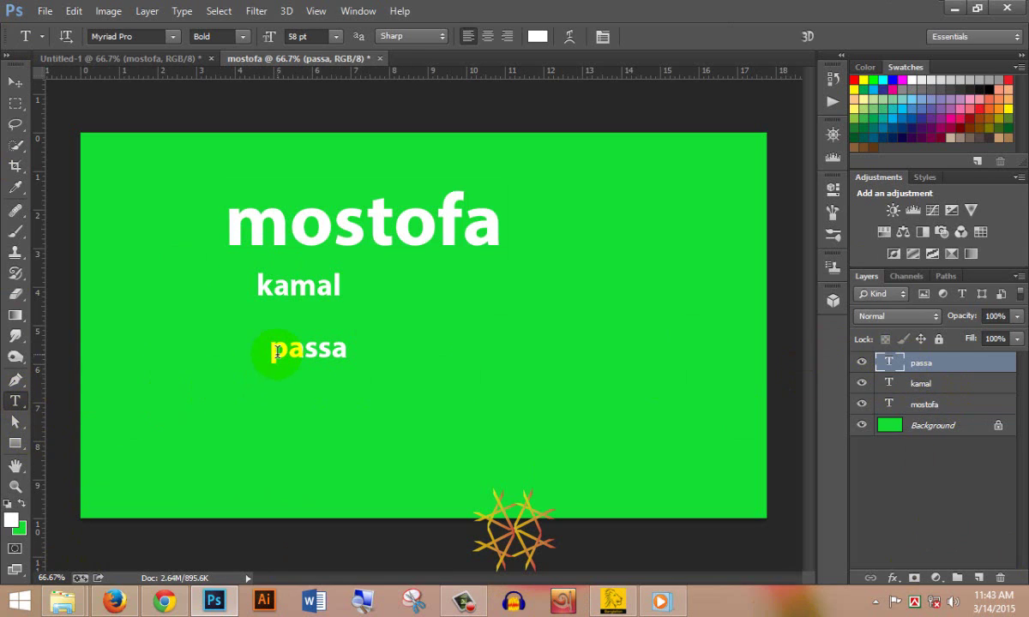
- Enlarge passa to 106 pt and spread the three words diagonally across the canvas
{"action": "left_click_drag", "start_coordinate": [271, 350], "coordinate": [349, 351]}
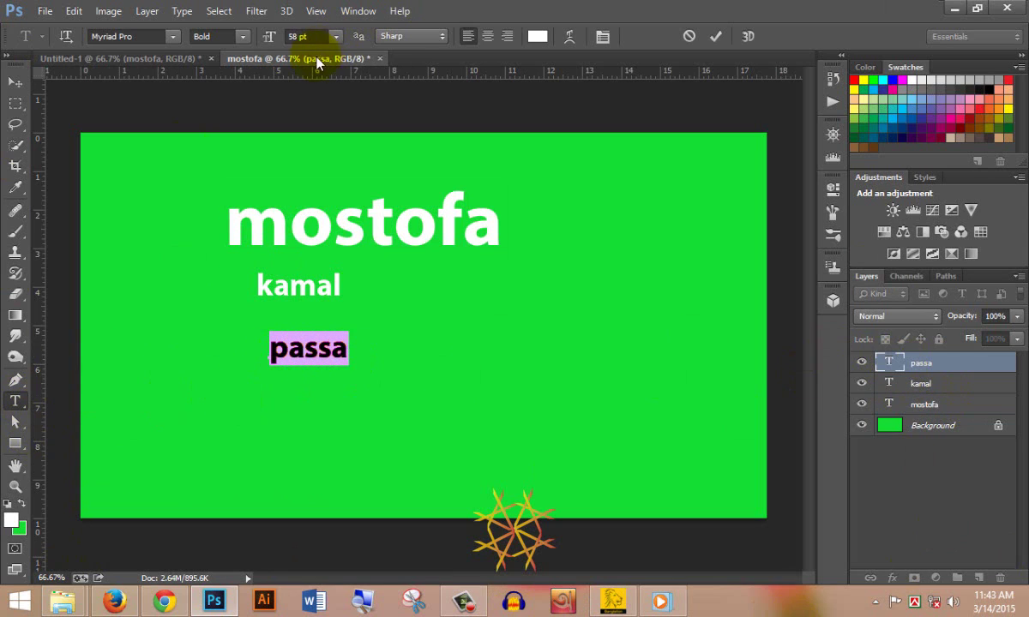
{"action": "left_click_drag", "start_coordinate": [270, 37], "coordinate": [315, 41]}
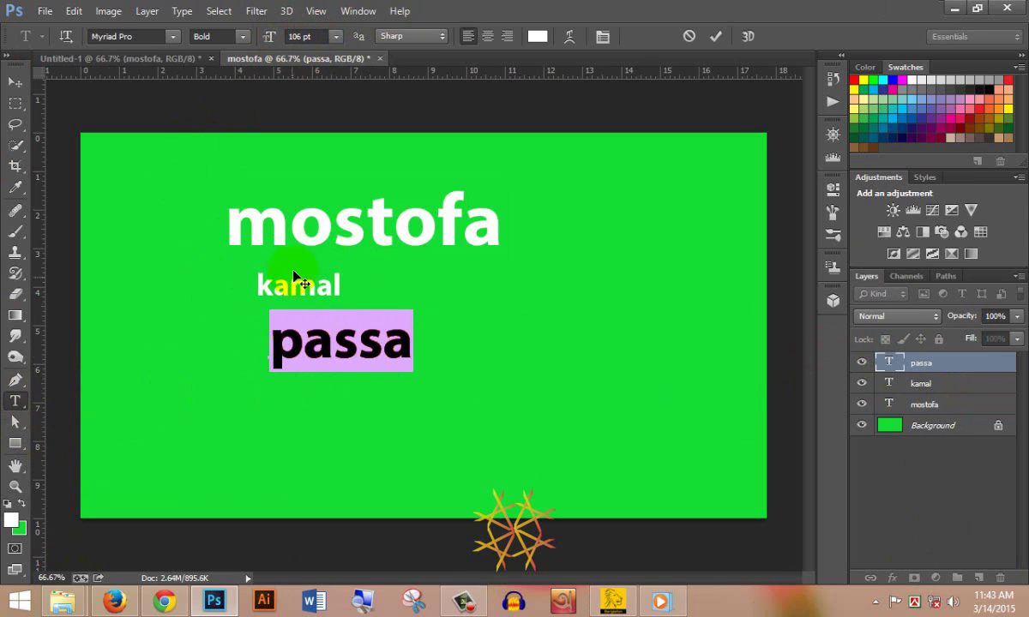
{"action": "left_click", "coordinate": [16, 82]}
{"action": "left_click_drag", "start_coordinate": [365, 355], "coordinate": [578, 429]}
{"action": "left_click_drag", "start_coordinate": [294, 296], "coordinate": [400, 310]}
{"action": "left_click_drag", "start_coordinate": [388, 219], "coordinate": [294, 192]}
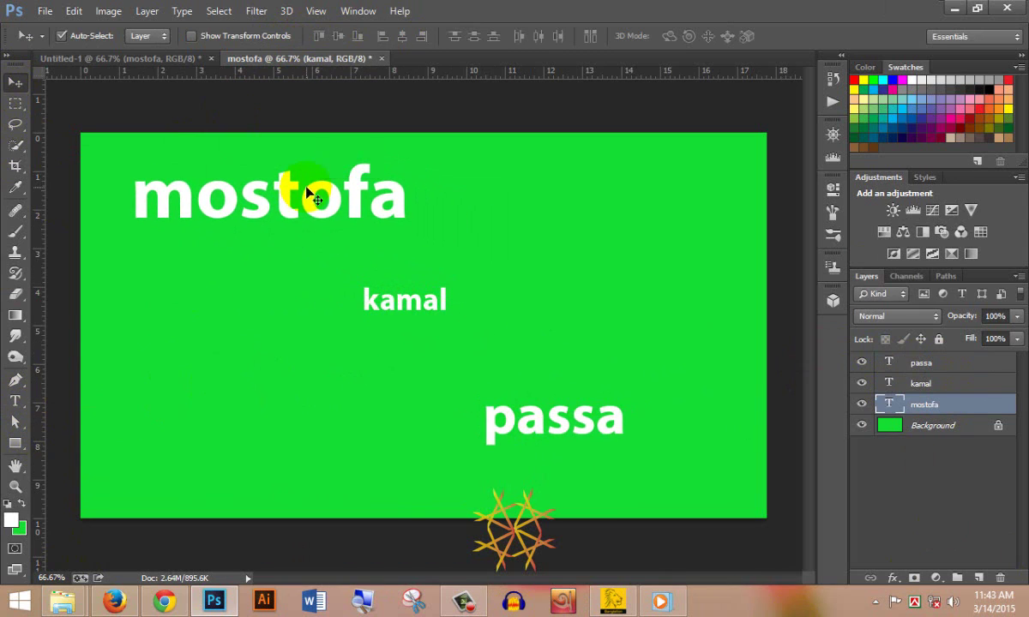
- Enlarge the kamal text to 90 pt
{"action": "left_click", "coordinate": [943, 385]}
{"action": "left_click", "coordinate": [15, 401]}
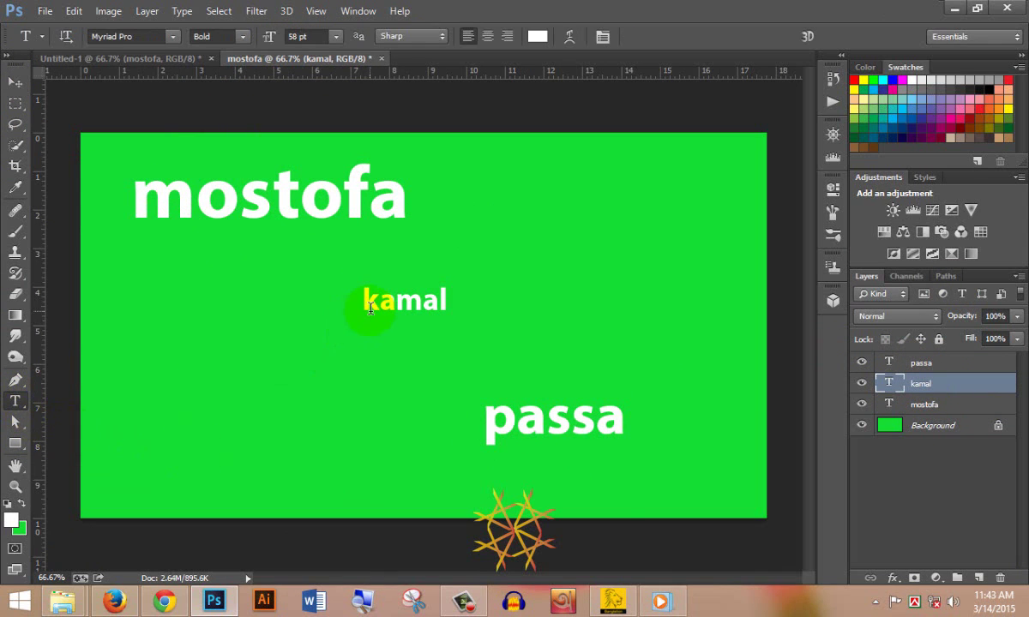
{"action": "left_click_drag", "start_coordinate": [365, 301], "coordinate": [451, 301]}
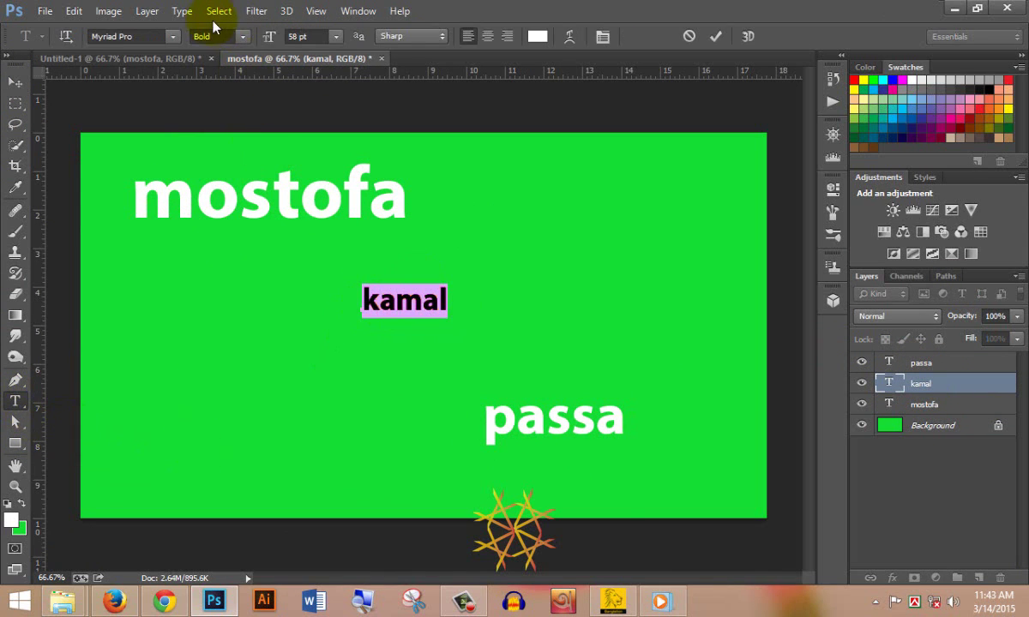
{"action": "left_click_drag", "start_coordinate": [266, 37], "coordinate": [302, 40]}
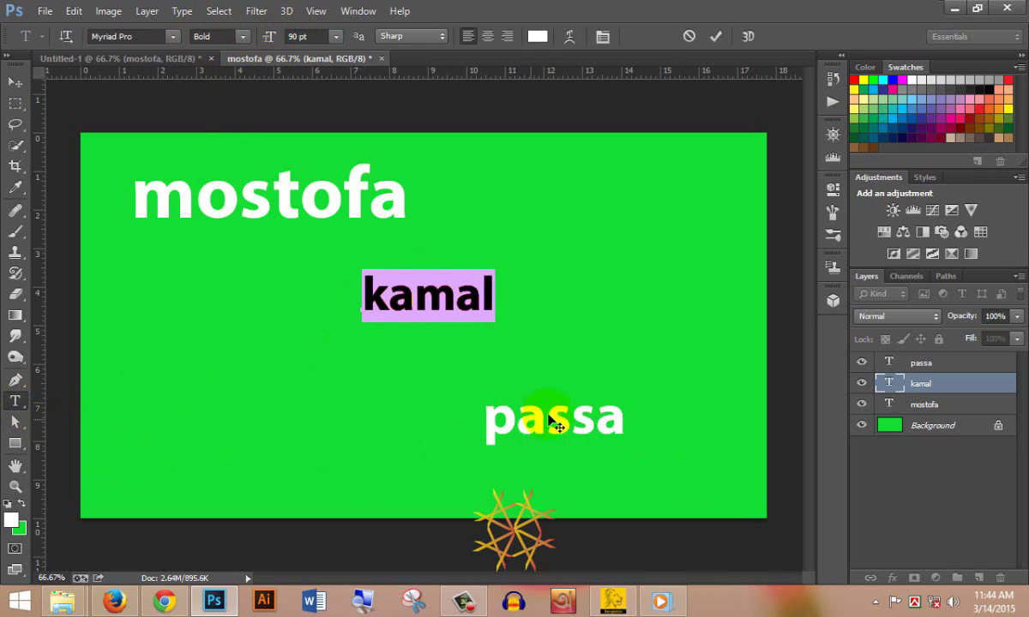
{"action": "left_click", "coordinate": [15, 81]}
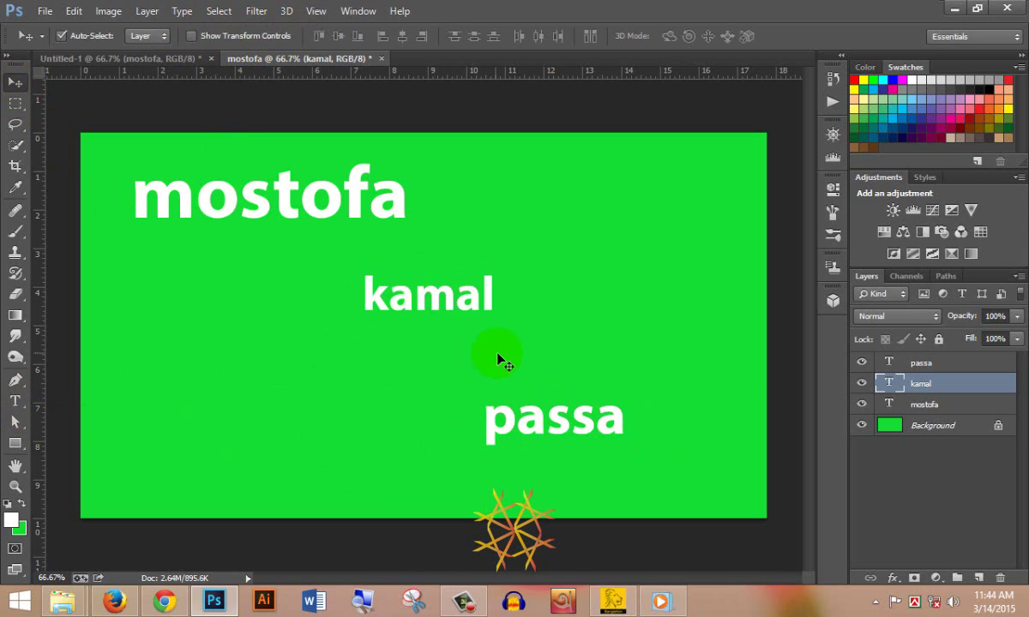
- Enlarge passa to about 190 pt and nudge it into place at the bottom right
{"action": "left_click", "coordinate": [15, 400]}
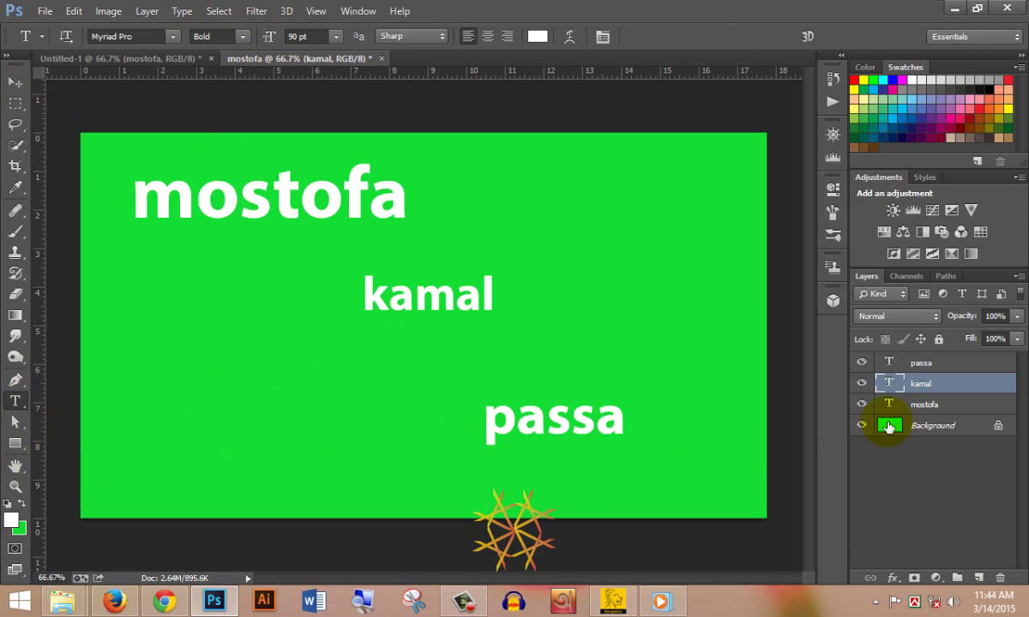
{"action": "left_click", "coordinate": [887, 410]}
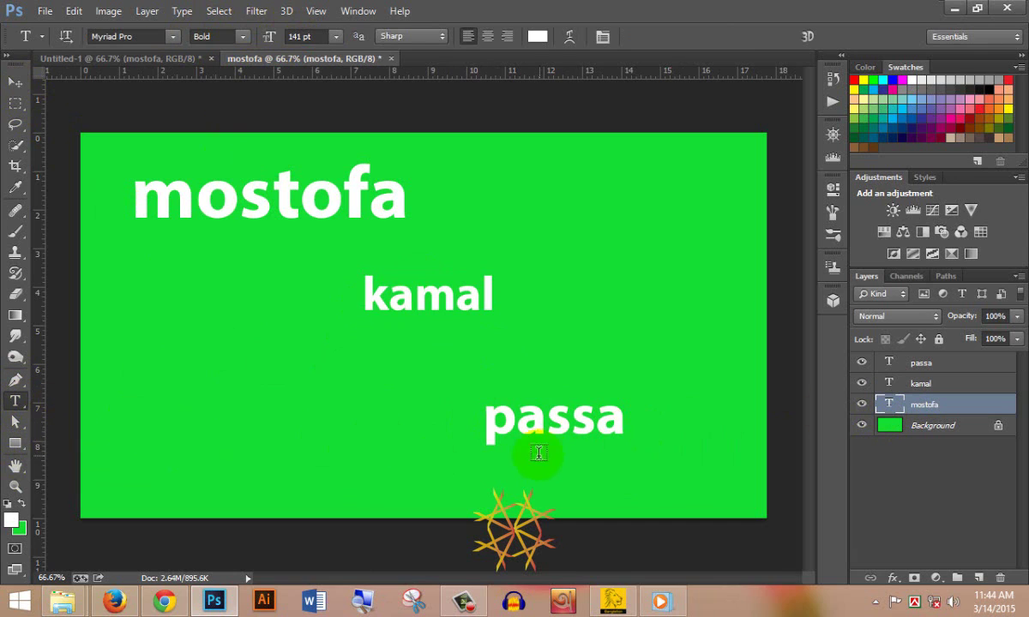
{"action": "left_click", "coordinate": [947, 362]}
{"action": "left_click_drag", "start_coordinate": [482, 420], "coordinate": [613, 426]}
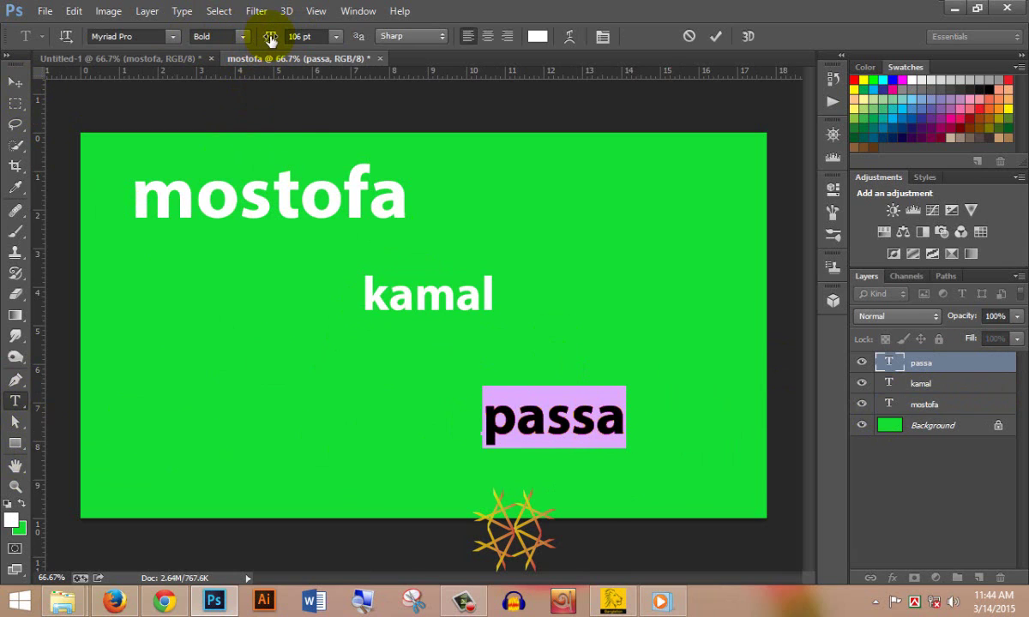
{"action": "left_click_drag", "start_coordinate": [271, 39], "coordinate": [340, 38]}
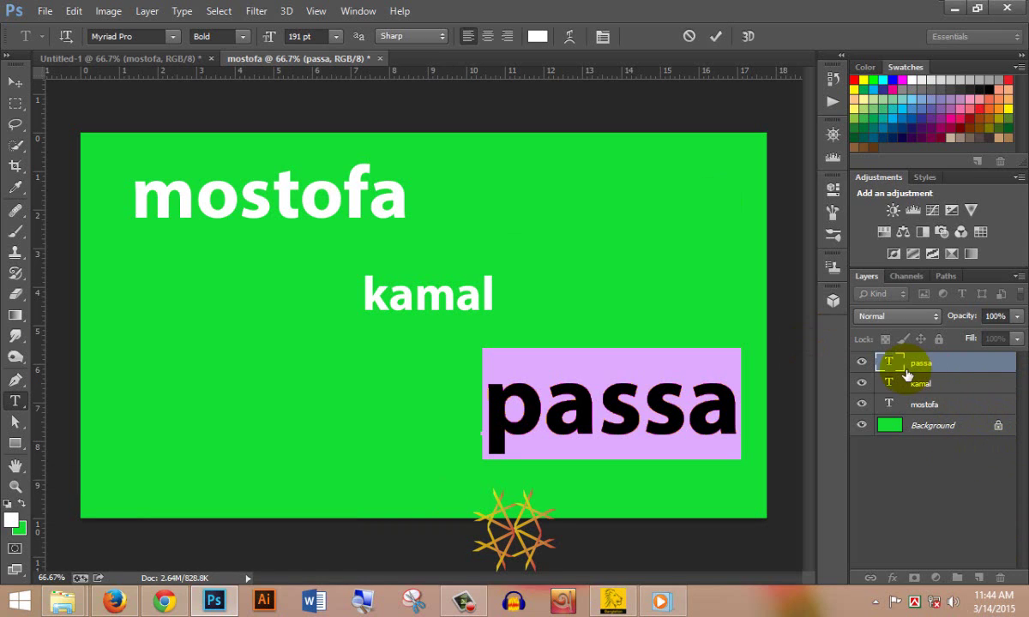
{"action": "left_click", "coordinate": [13, 80]}
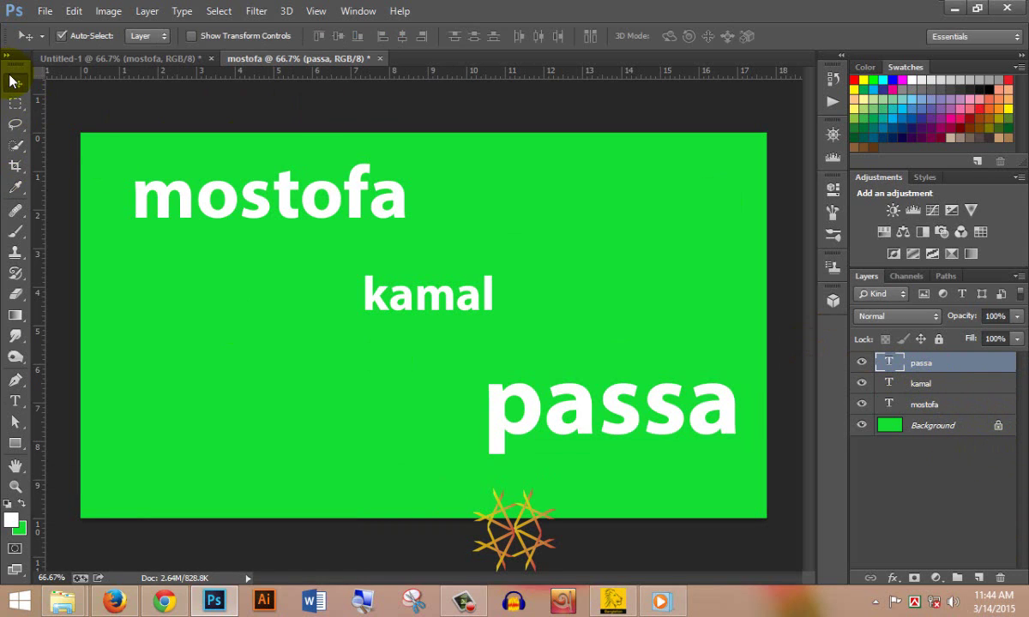
{"action": "left_click_drag", "start_coordinate": [664, 414], "coordinate": [656, 419]}
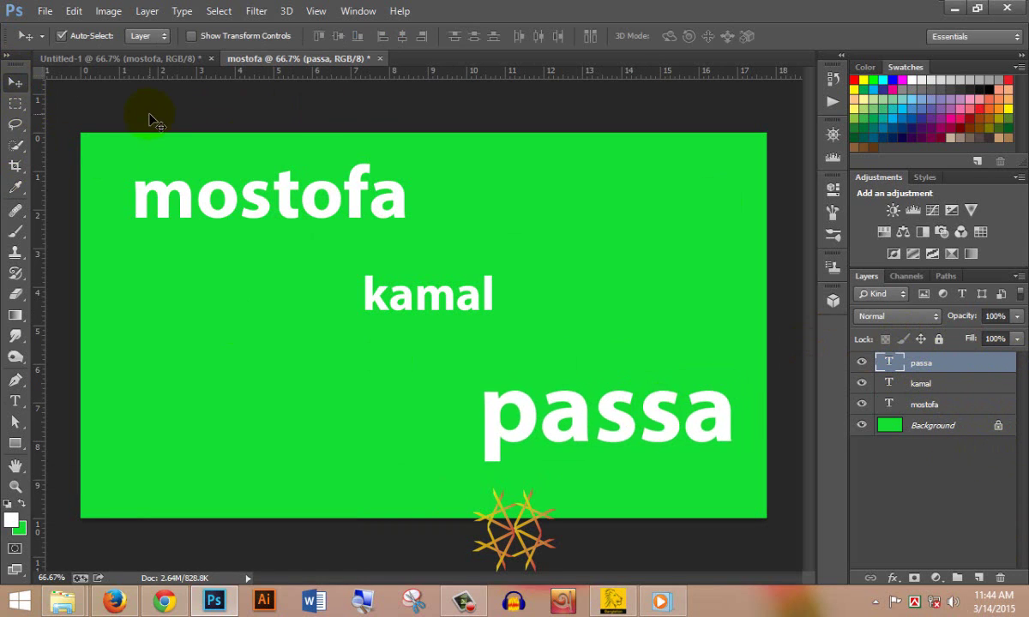
{"action": "left_click", "coordinate": [99, 59]}
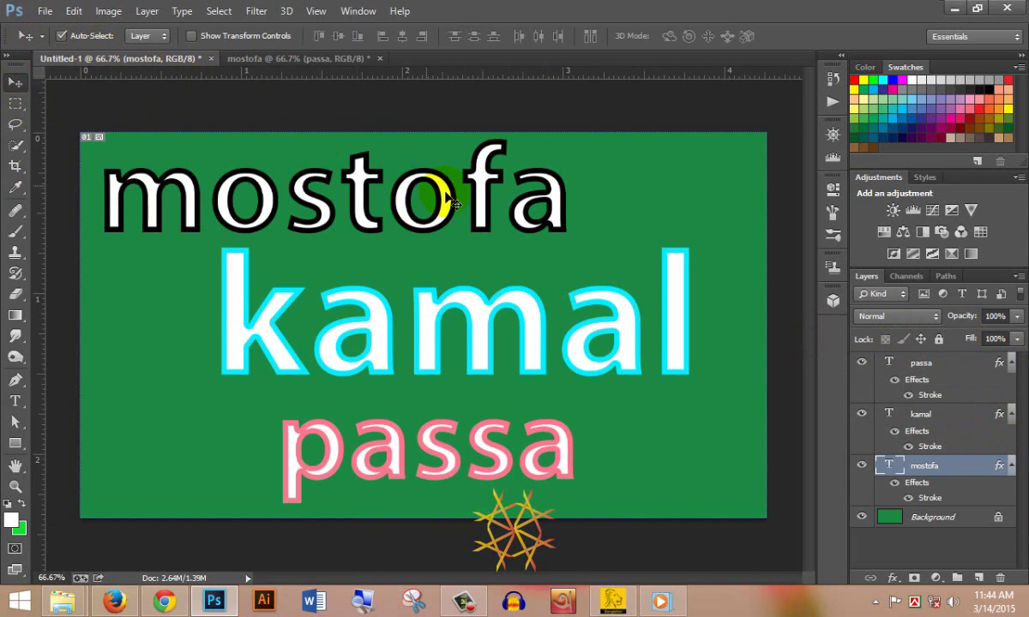
{"action": "left_click", "coordinate": [296, 58]}
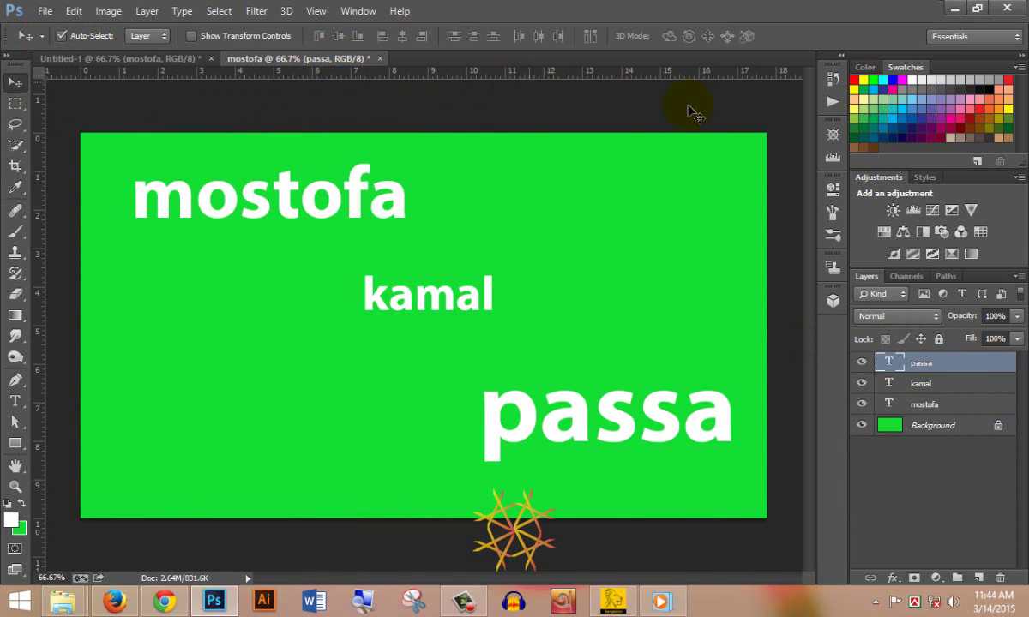
- Give passa a 13 px cyan outside stroke in Layer Style
{"action": "double_click", "coordinate": [986, 364]}
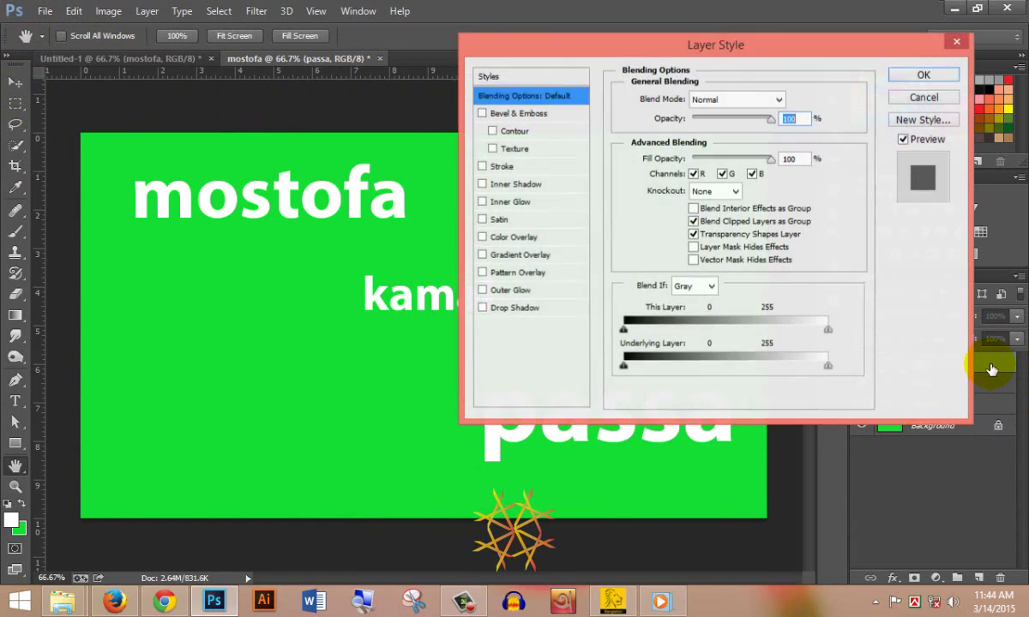
{"action": "left_click", "coordinate": [502, 167]}
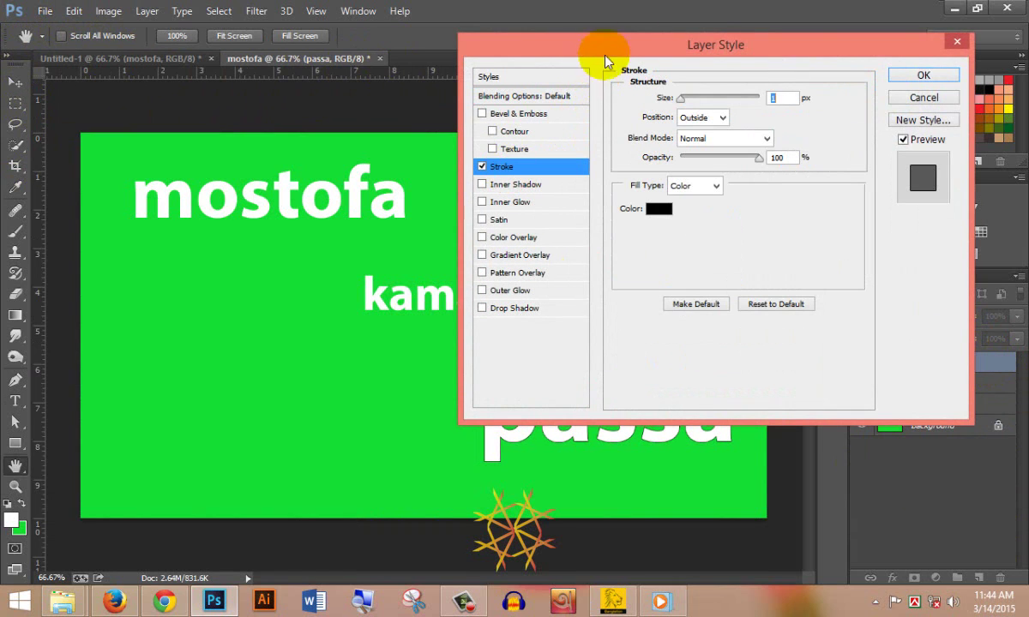
{"action": "left_click_drag", "start_coordinate": [646, 51], "coordinate": [288, 26]}
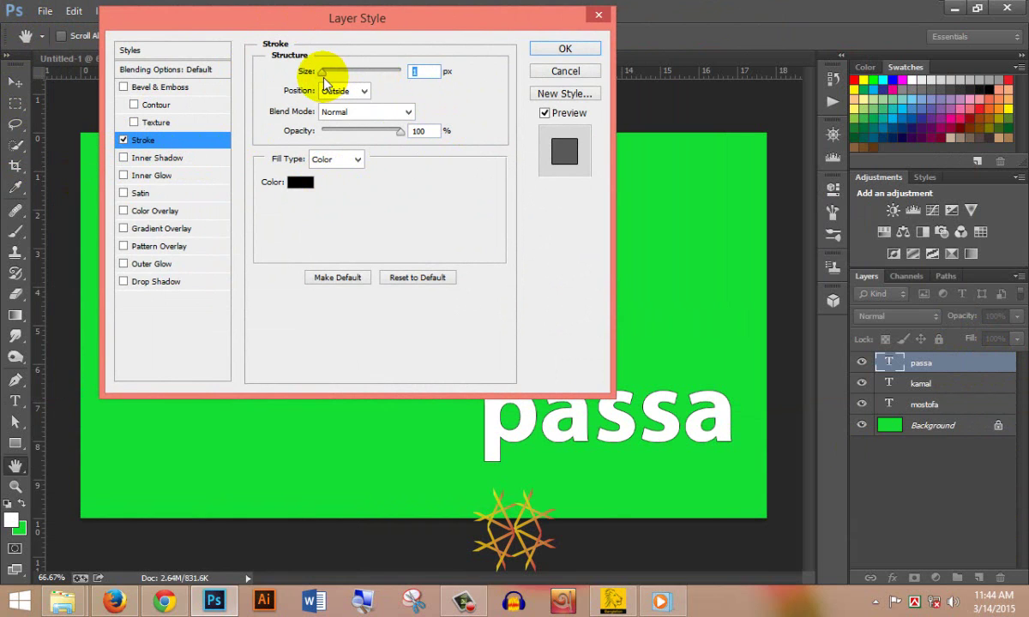
{"action": "left_click_drag", "start_coordinate": [324, 72], "coordinate": [334, 79]}
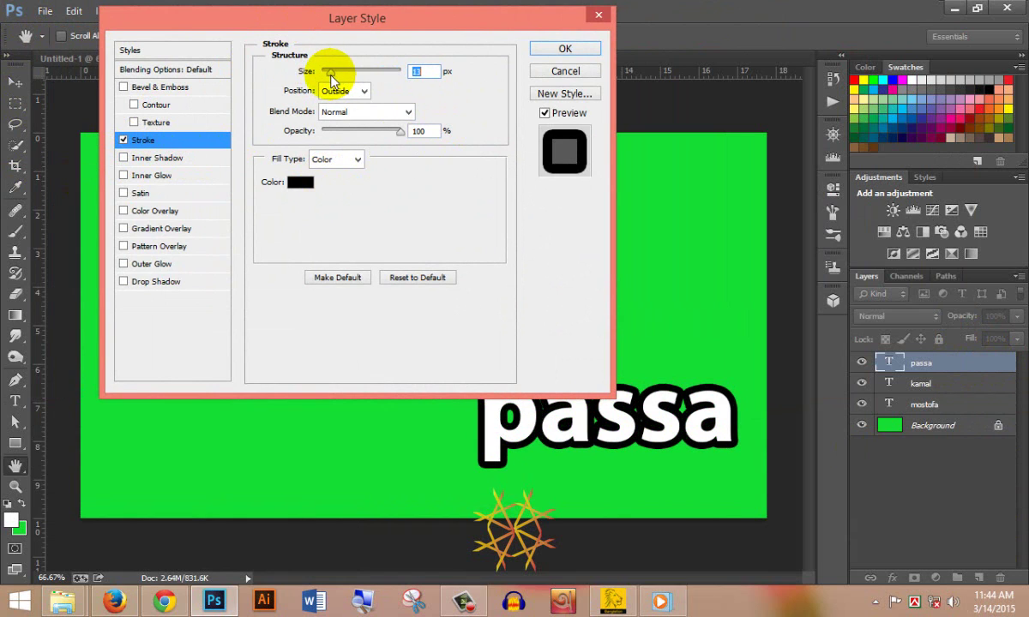
{"action": "left_click", "coordinate": [299, 183]}
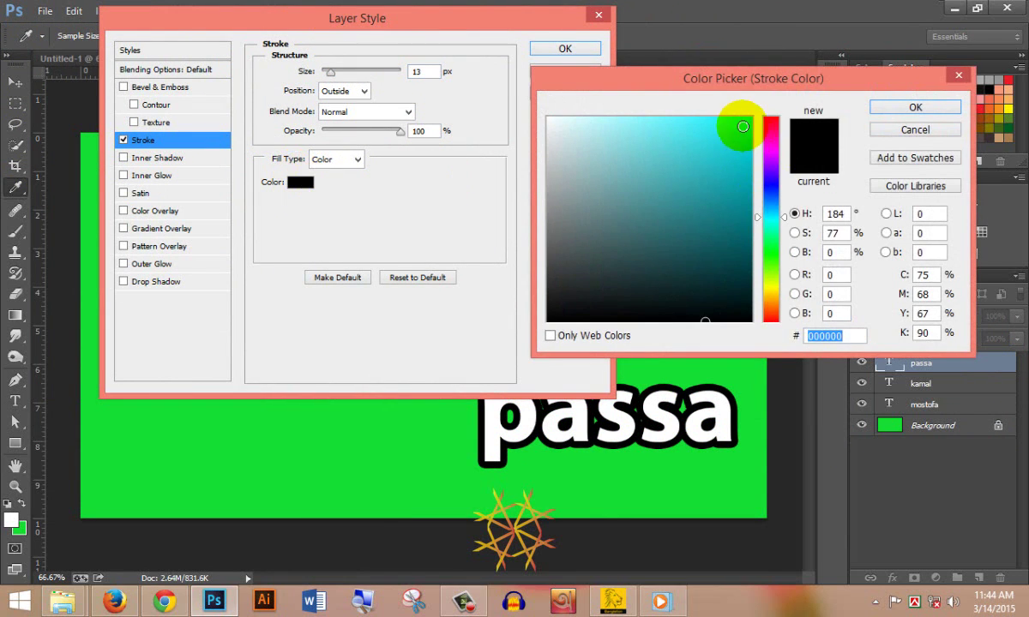
{"action": "left_click", "coordinate": [747, 120]}
{"action": "left_click", "coordinate": [891, 108]}
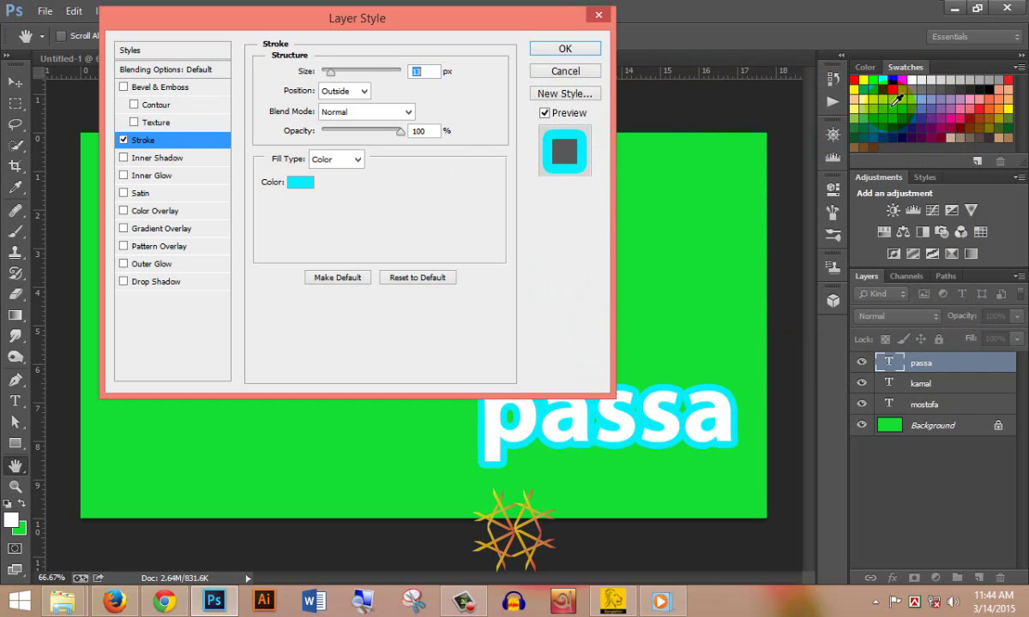
{"action": "left_click", "coordinate": [558, 49]}
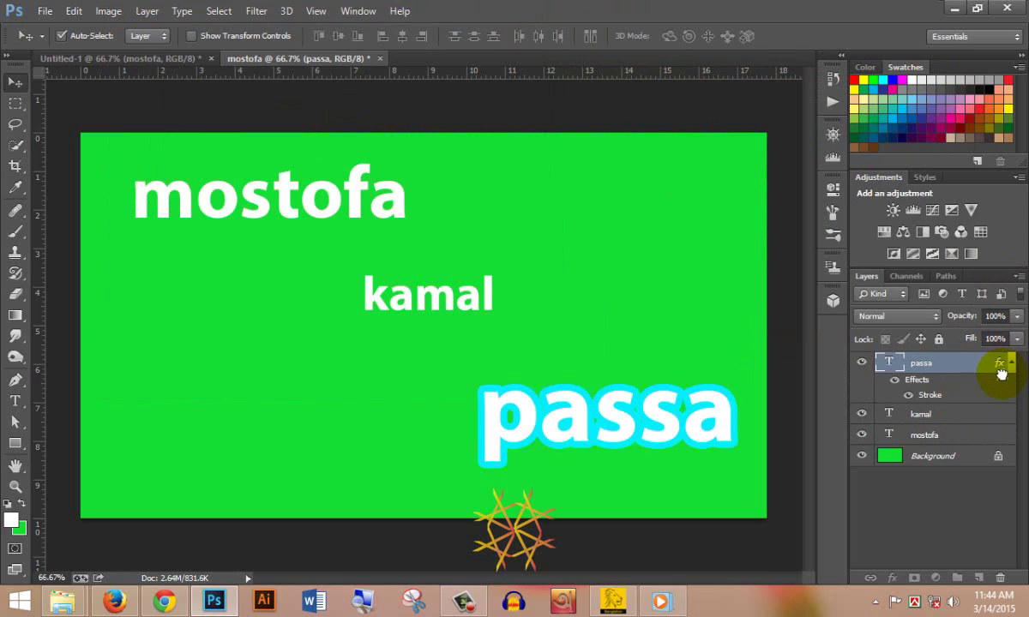
- Copy passa's stroke effect onto the kamal and mostofa layers
{"action": "left_click_drag", "start_coordinate": [1001, 374], "coordinate": [1002, 417]}
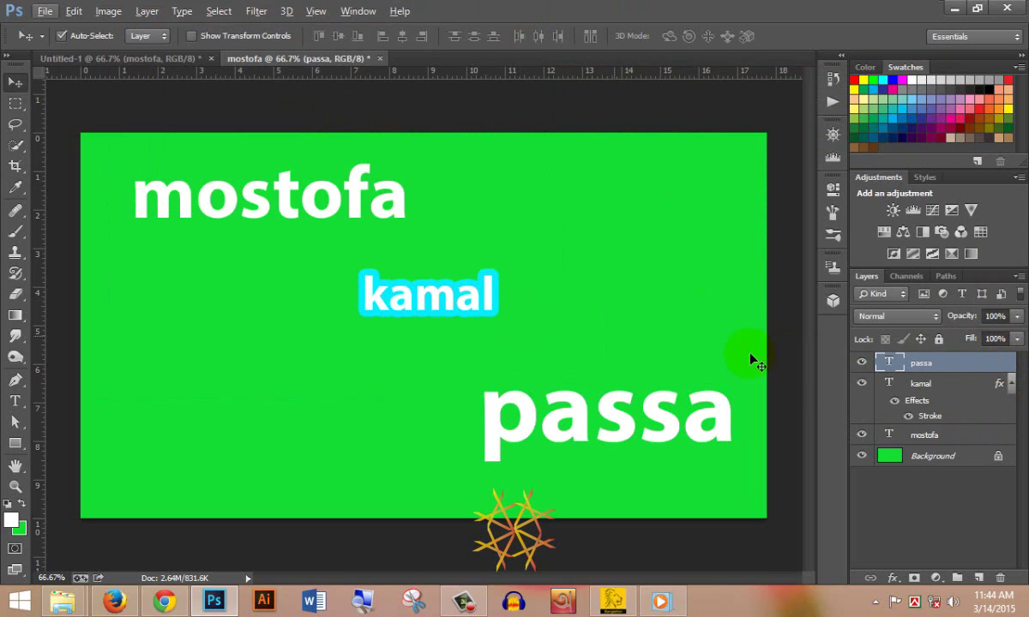
{"action": "key", "text": "ctrl+z"}
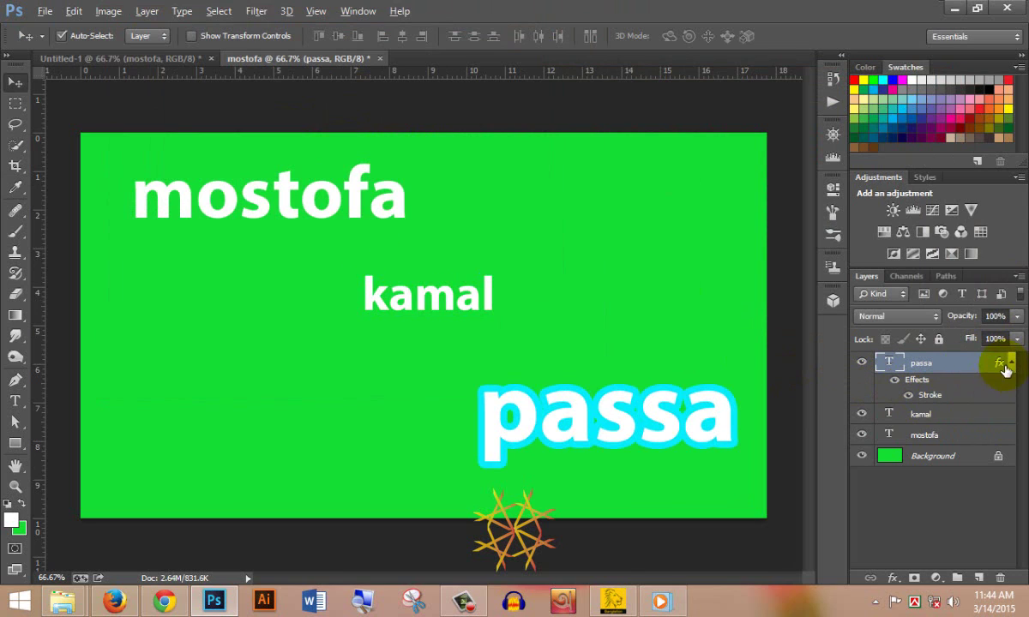
{"action": "mouse_move", "coordinate": [999, 364]}
{"action": "left_mouse_down"}
{"action": "mouse_move", "coordinate": [992, 478]}
{"action": "mouse_move", "coordinate": [999, 471]}
{"action": "left_mouse_up"}
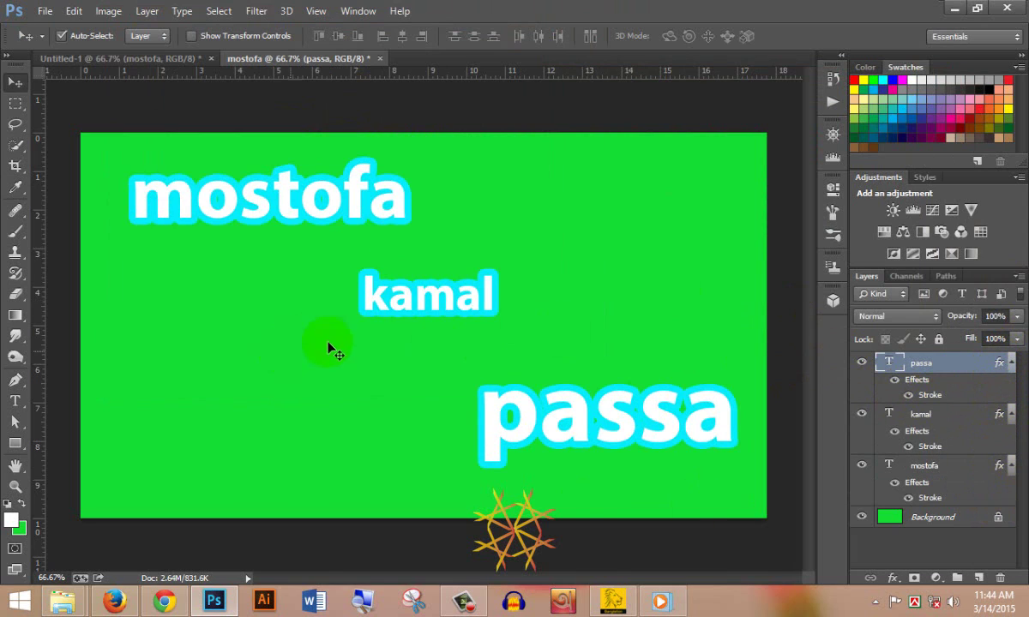
- Change mostofa's stroke colour to red (fc0634)
{"action": "double_click", "coordinate": [924, 498]}
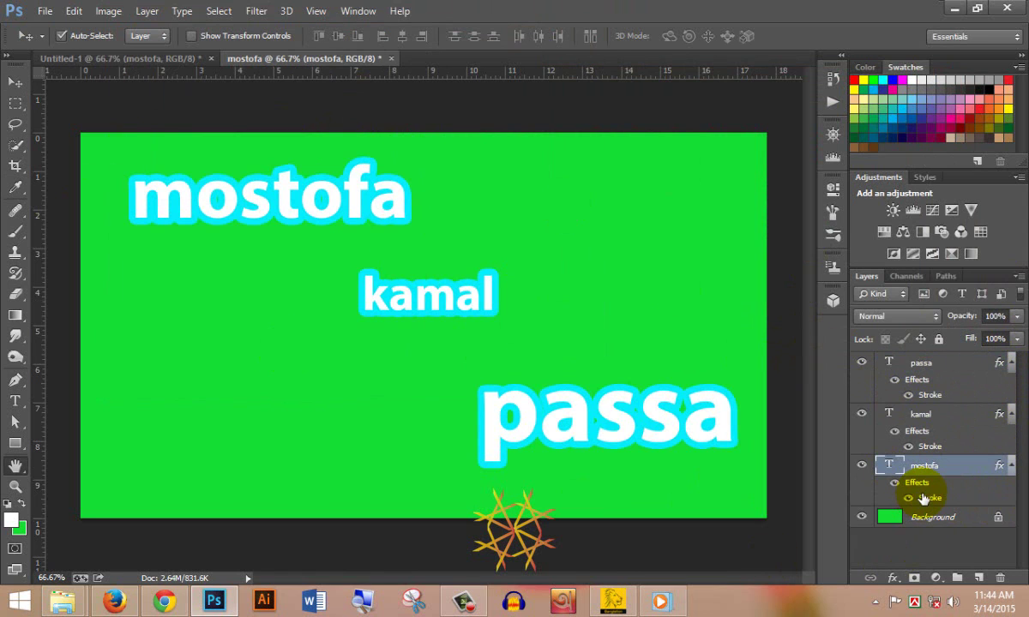
{"action": "left_click", "coordinate": [298, 182]}
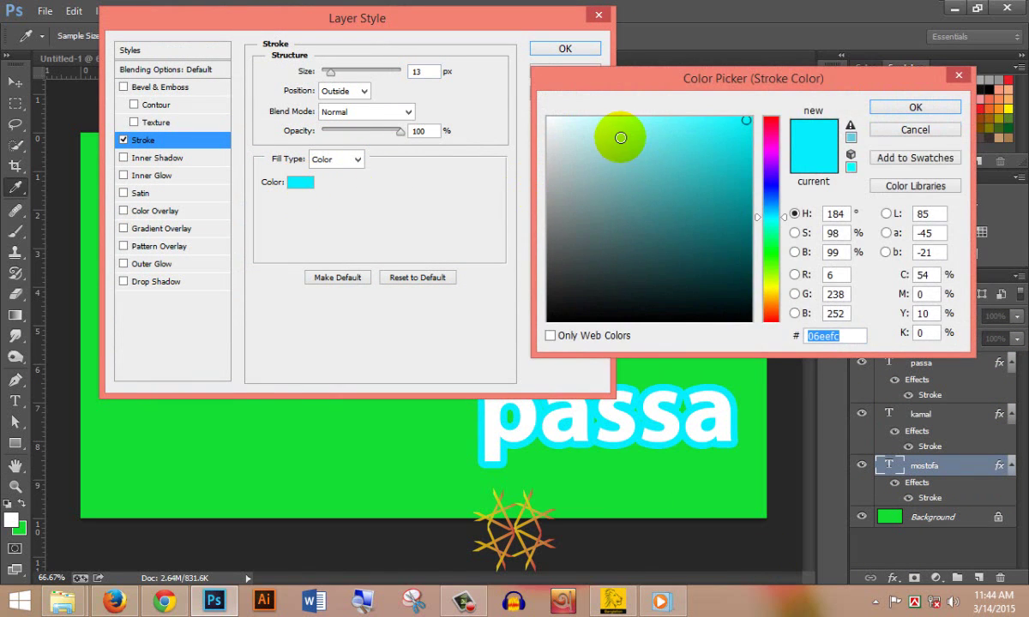
{"action": "left_click", "coordinate": [770, 123]}
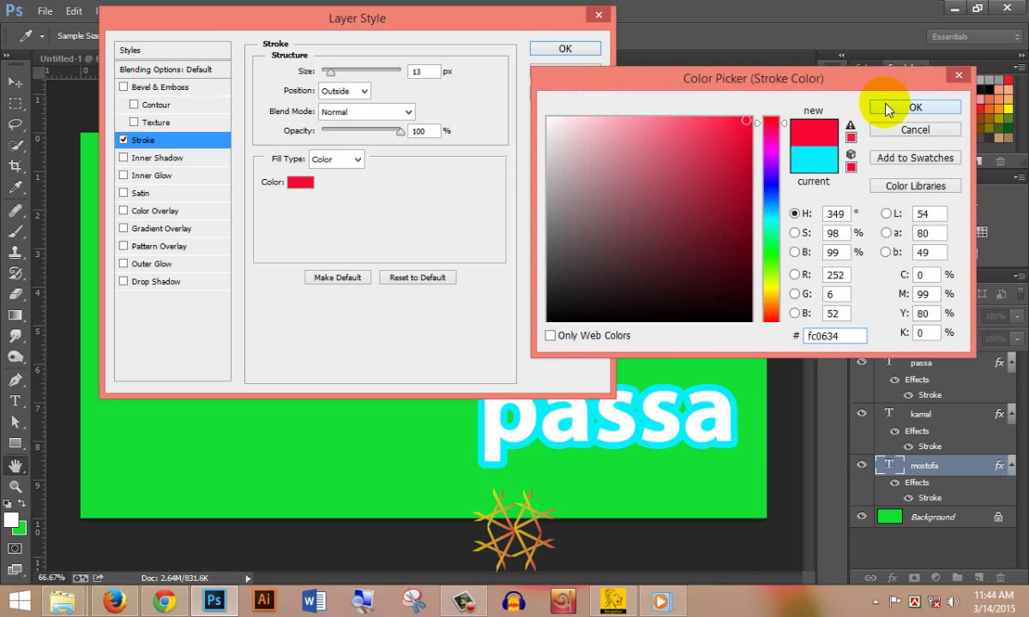
{"action": "left_click", "coordinate": [891, 107]}
{"action": "left_click", "coordinate": [582, 47]}
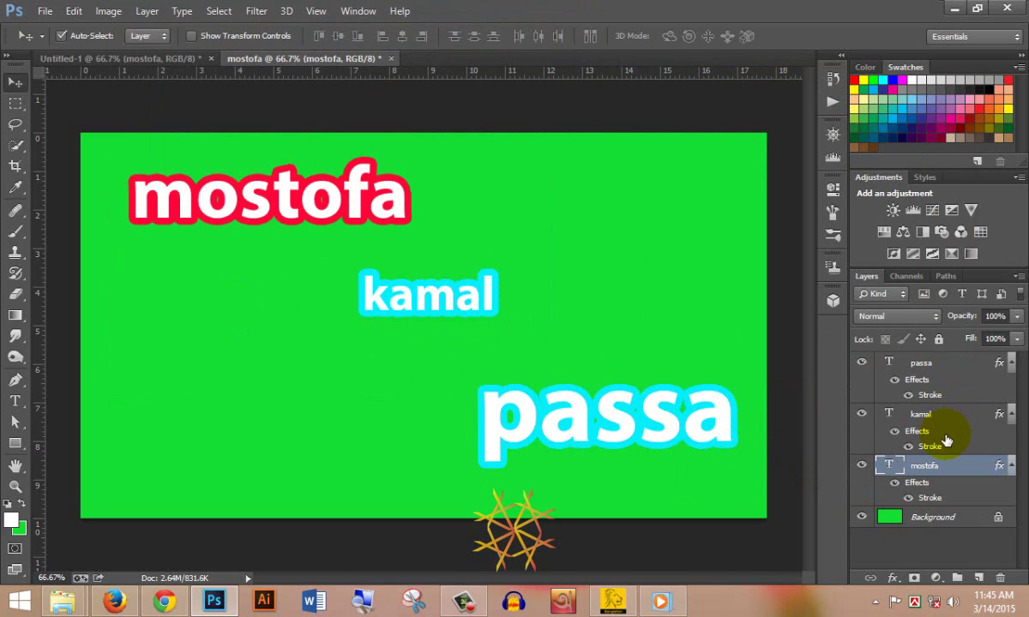
- Change passa's stroke colour to yellow (dcfc06)
{"action": "double_click", "coordinate": [930, 395]}
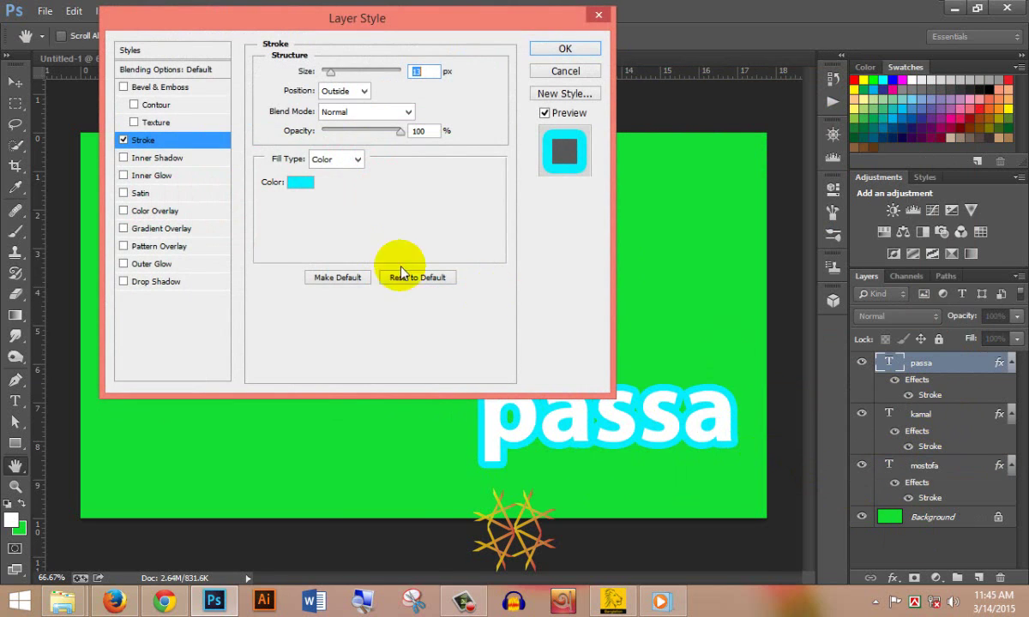
{"action": "left_click", "coordinate": [300, 181]}
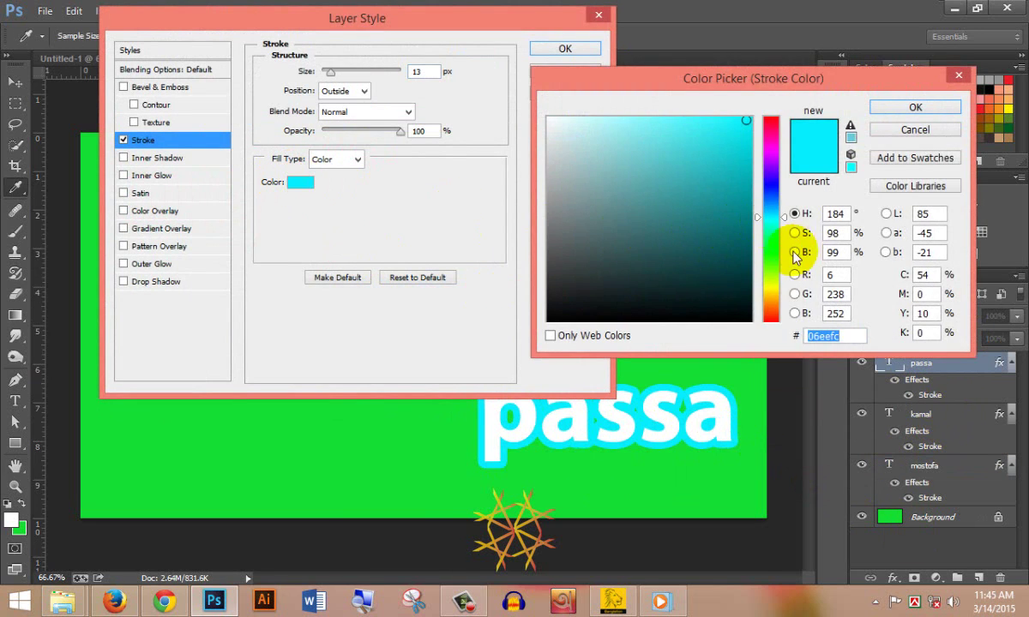
{"action": "left_click_drag", "start_coordinate": [772, 257], "coordinate": [770, 282]}
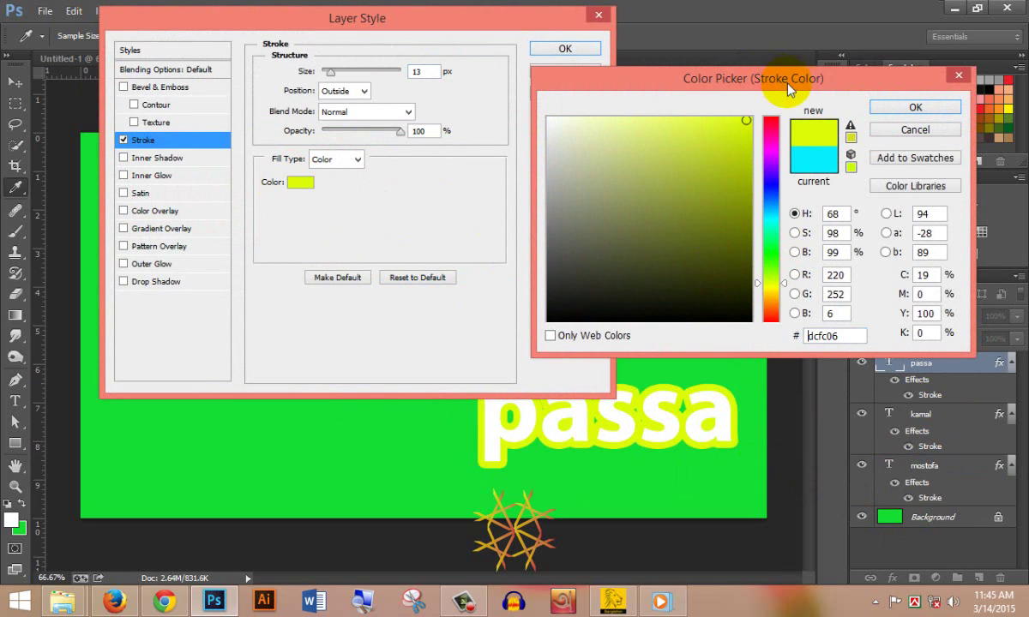
{"action": "left_click", "coordinate": [892, 107]}
{"action": "left_click", "coordinate": [583, 48]}
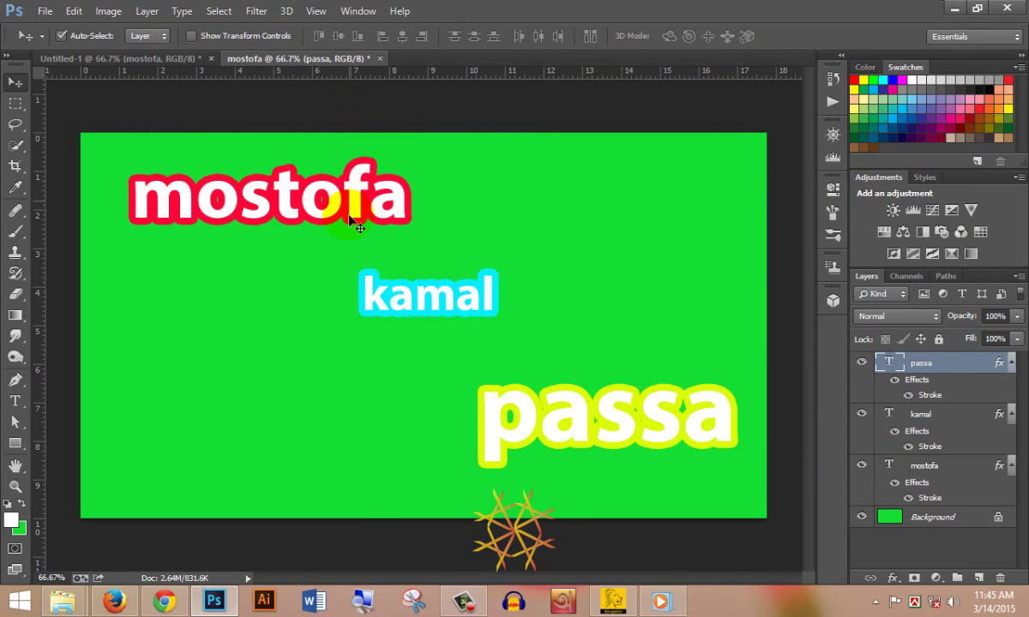
- Show the Timeline panel and create a frame animation with frame 1 showing all words
{"action": "left_click", "coordinate": [366, 17]}
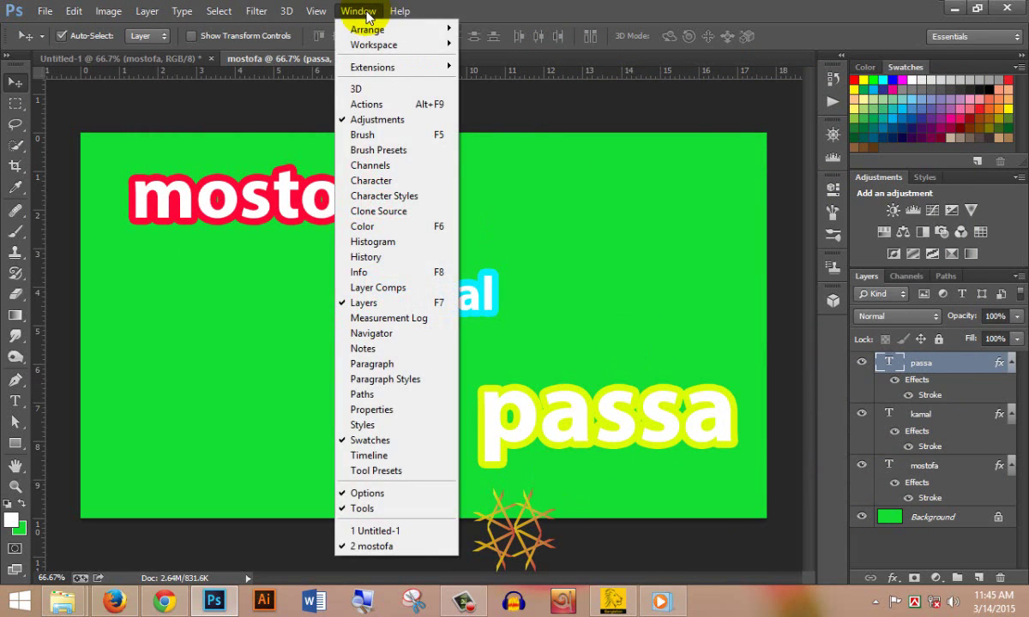
{"action": "left_click", "coordinate": [368, 463]}
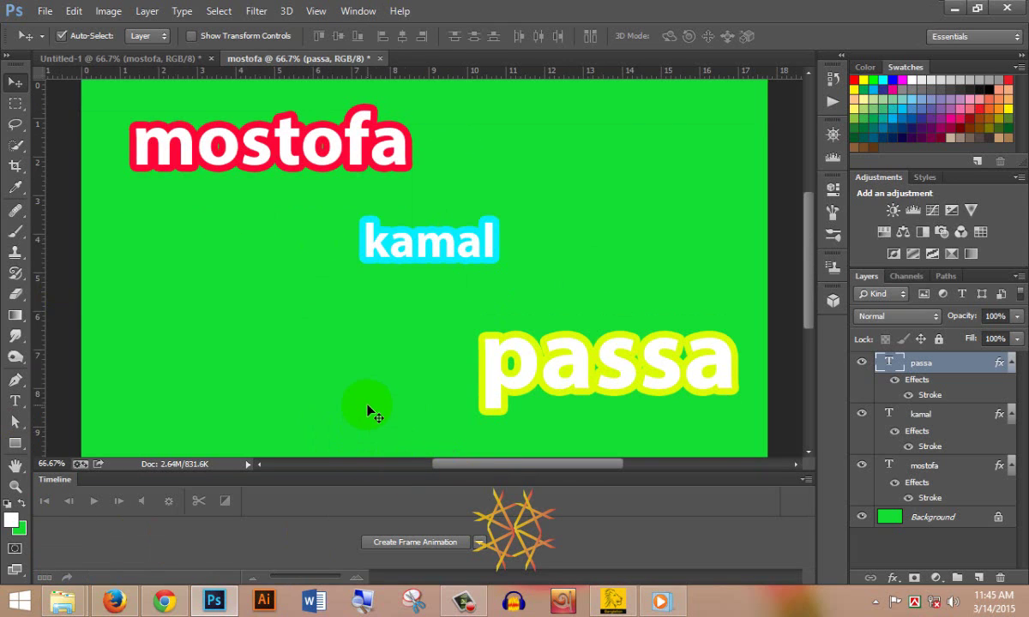
{"action": "left_click", "coordinate": [420, 543]}
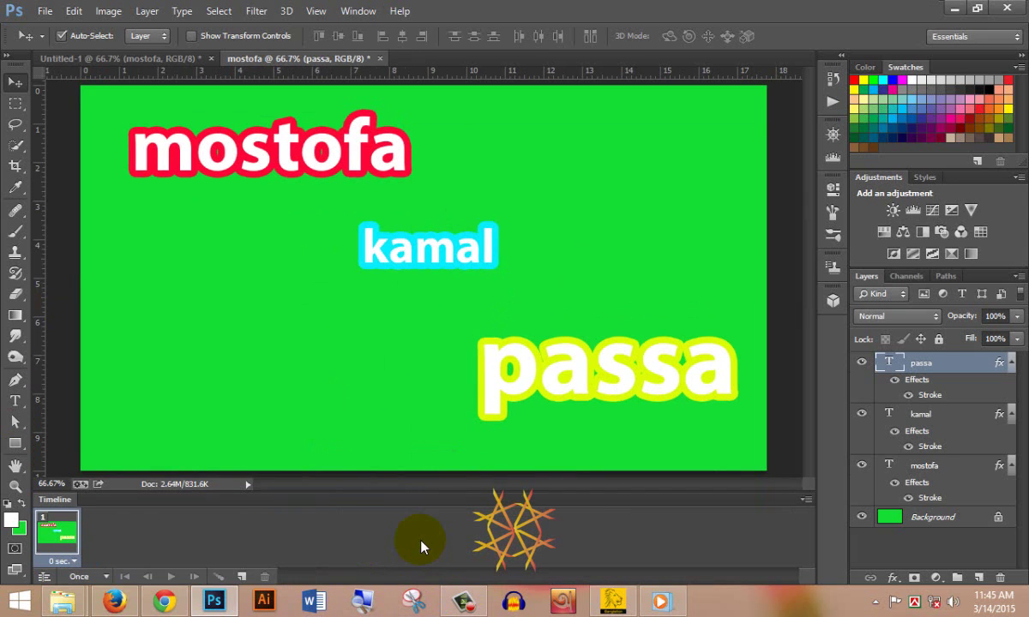
{"action": "key", "text": "ctrl+z"}
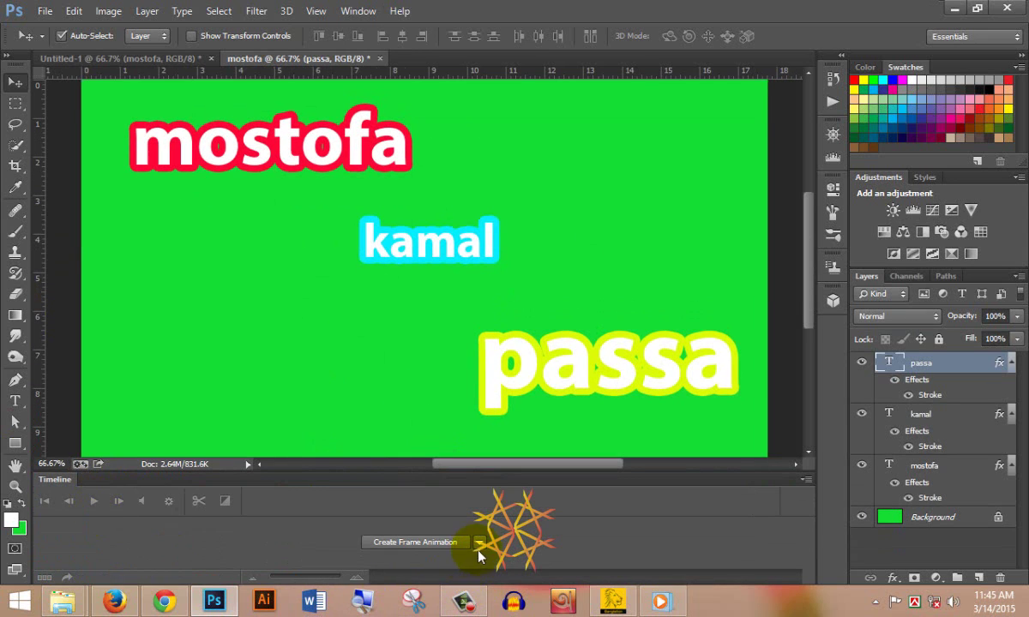
{"action": "left_click", "coordinate": [477, 550]}
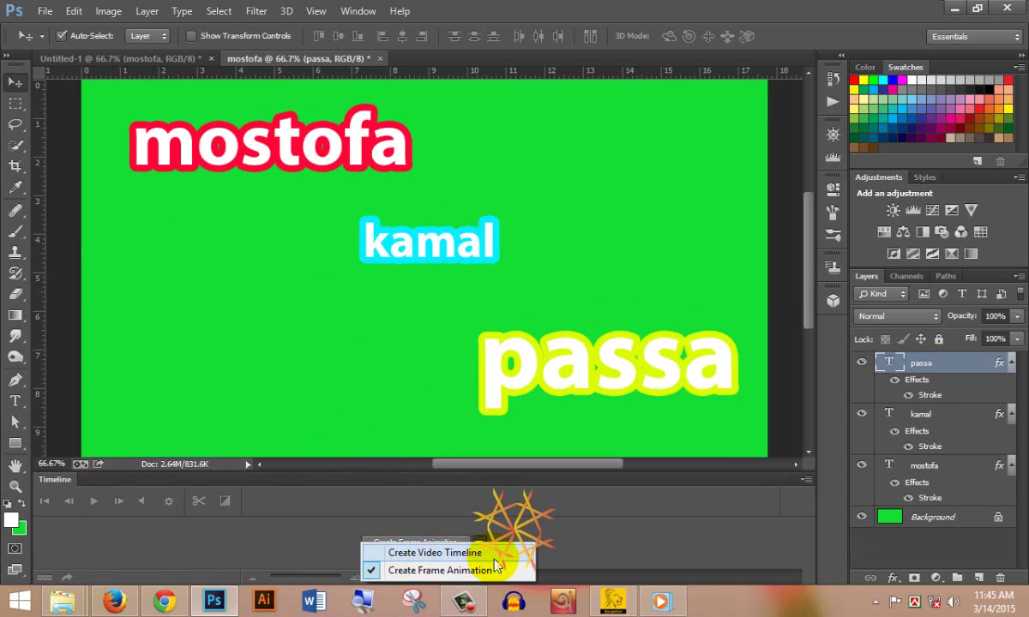
{"action": "left_click", "coordinate": [426, 569]}
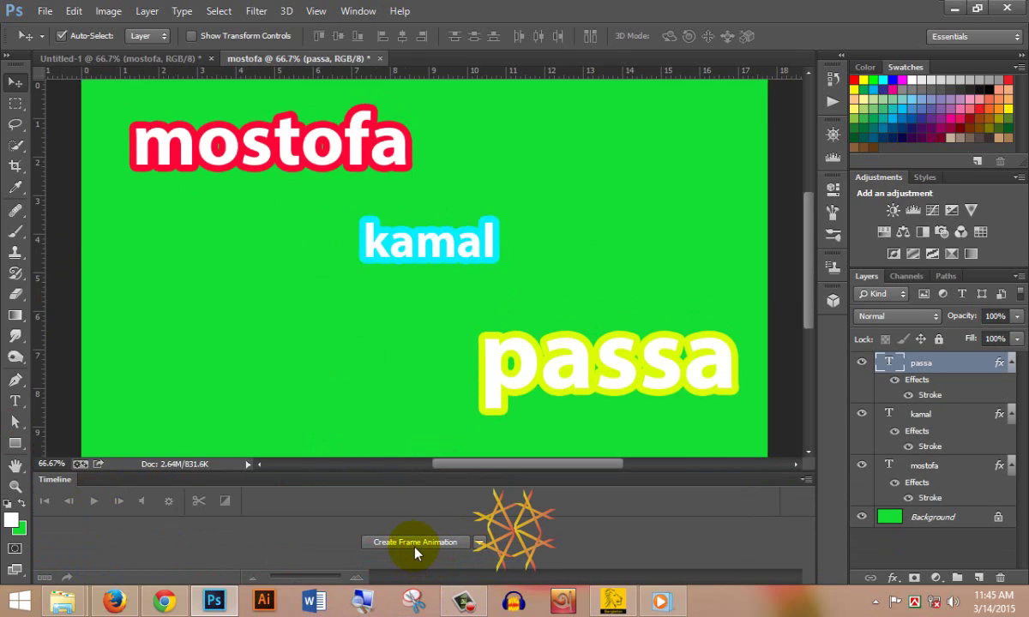
{"action": "left_click", "coordinate": [416, 544]}
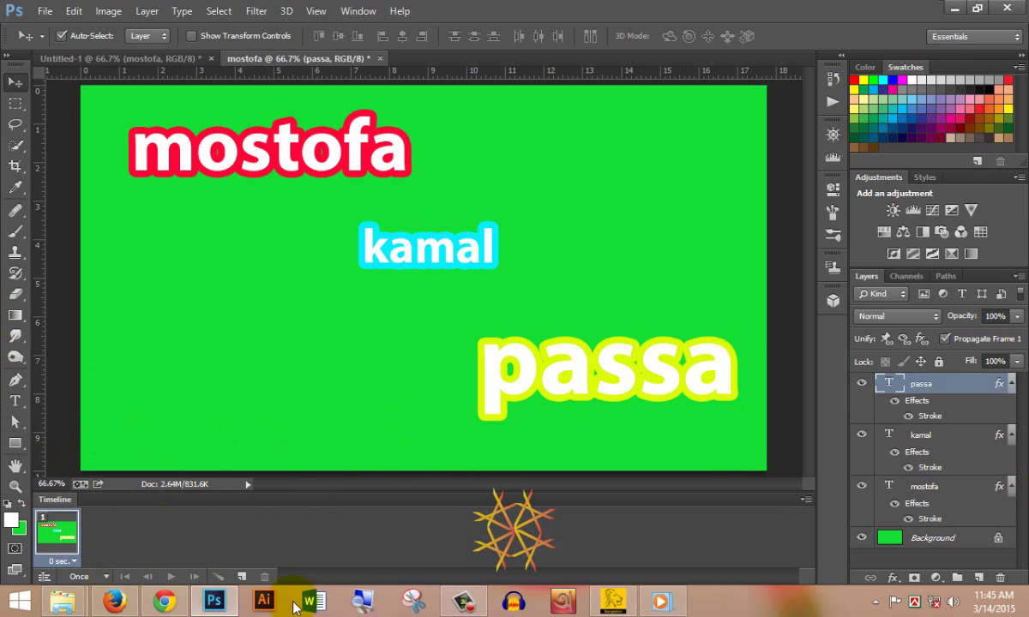
- Add frame 2 showing only mostofa and frame 3 showing only kamal
{"action": "left_click", "coordinate": [241, 577]}
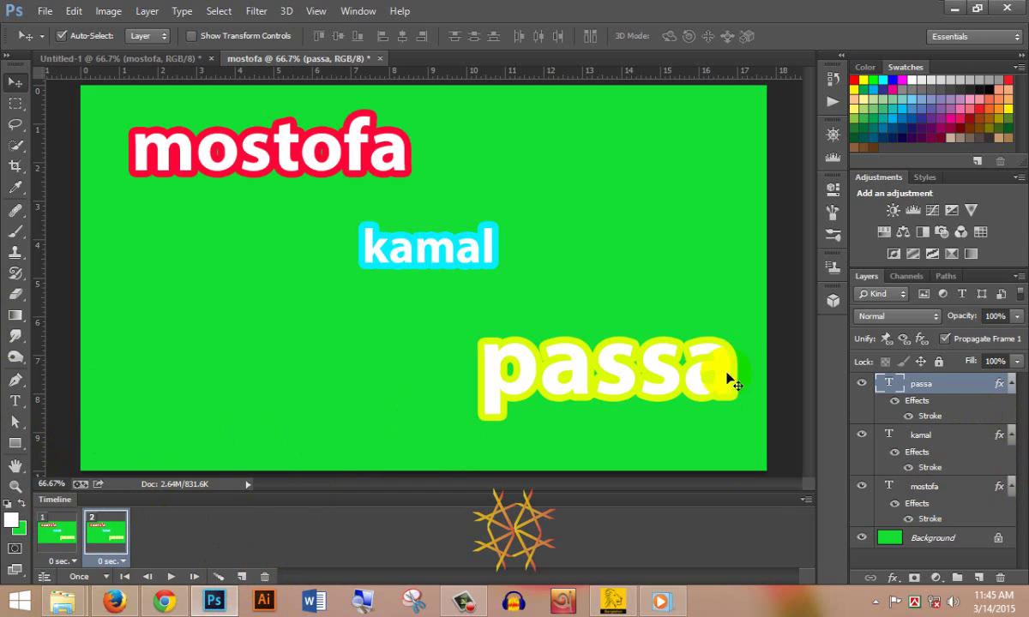
{"action": "left_click", "coordinate": [862, 386]}
{"action": "left_click", "coordinate": [861, 435]}
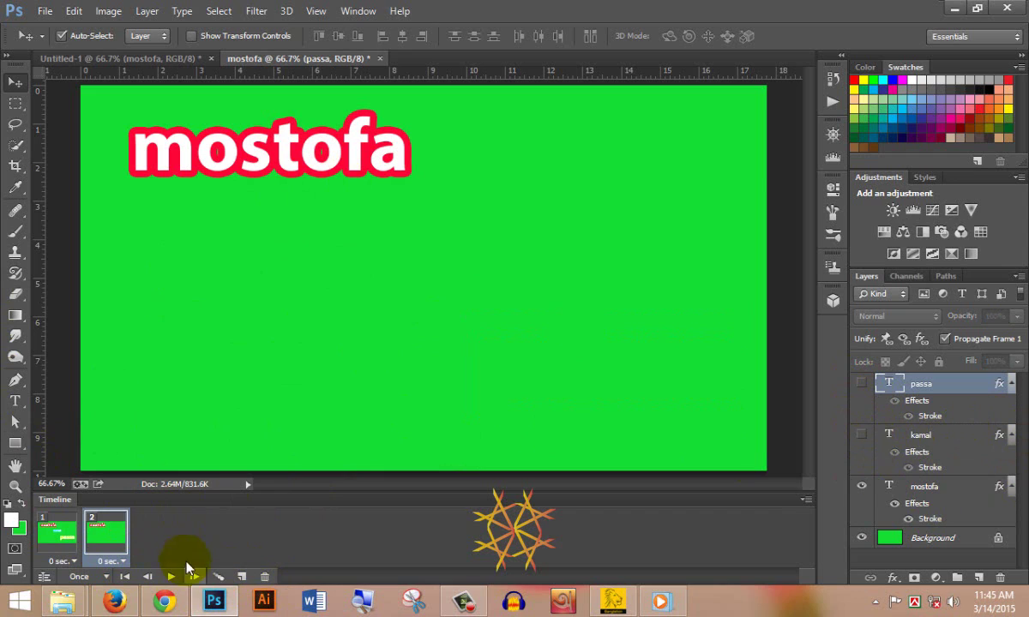
{"action": "left_click", "coordinate": [241, 577]}
{"action": "left_click", "coordinate": [159, 547]}
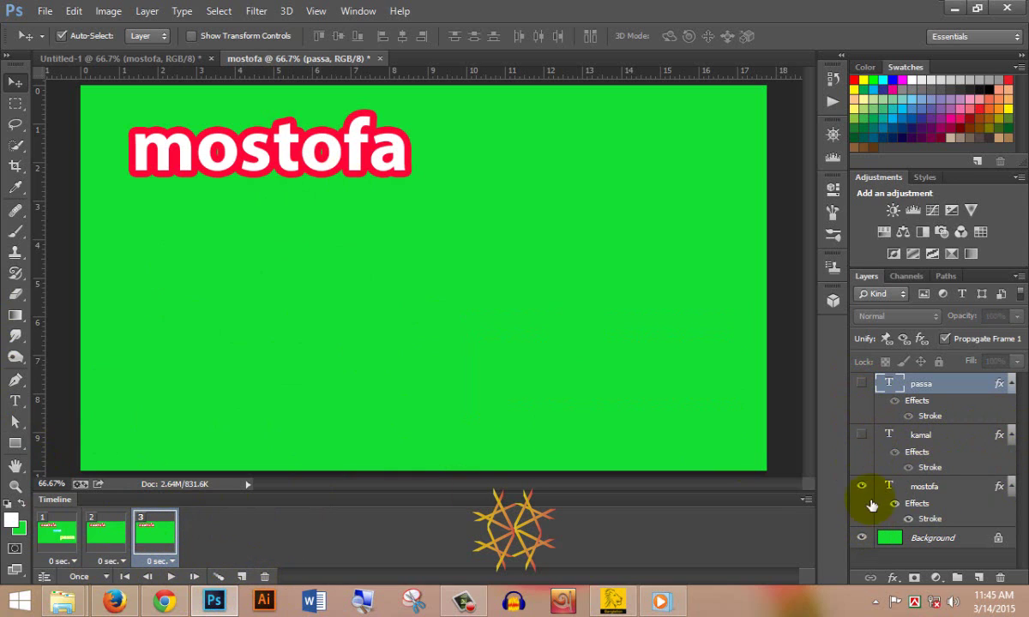
{"action": "left_click", "coordinate": [862, 436]}
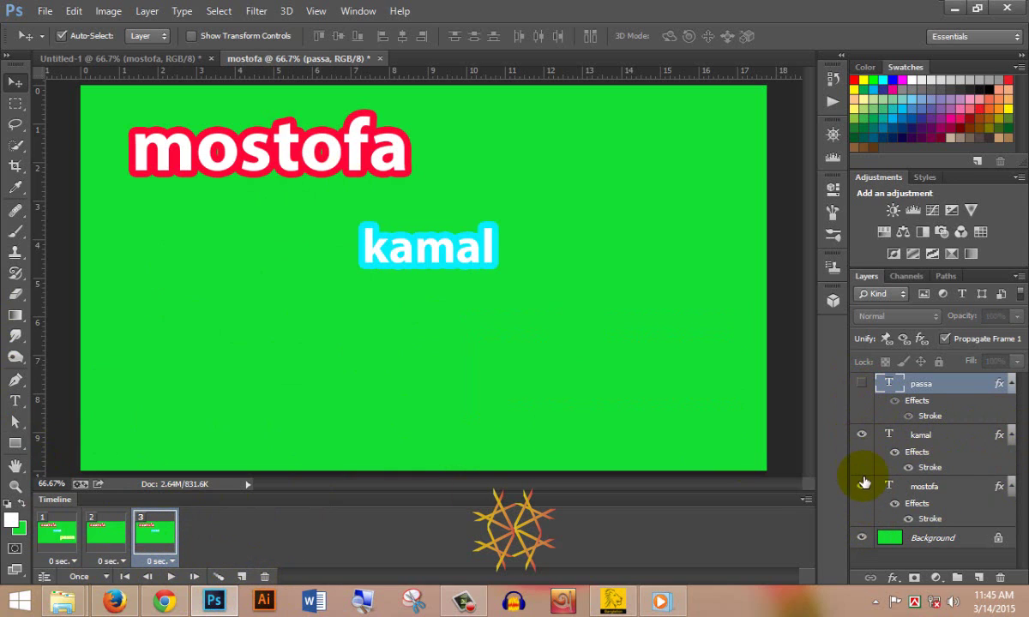
{"action": "left_click", "coordinate": [862, 486]}
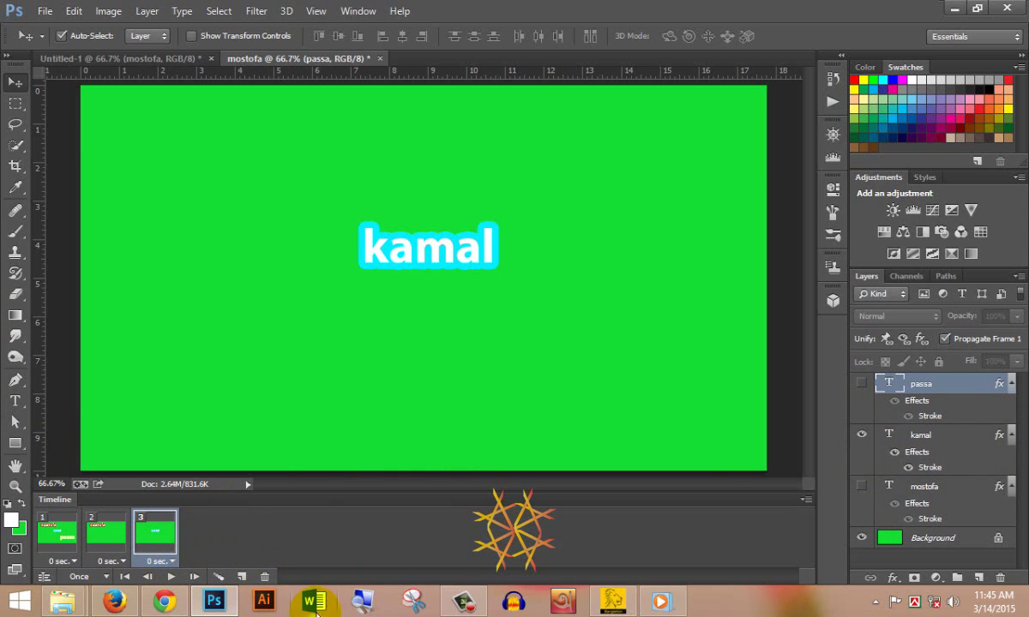
- Add frame 4 showing only passa
{"action": "left_click", "coordinate": [244, 577]}
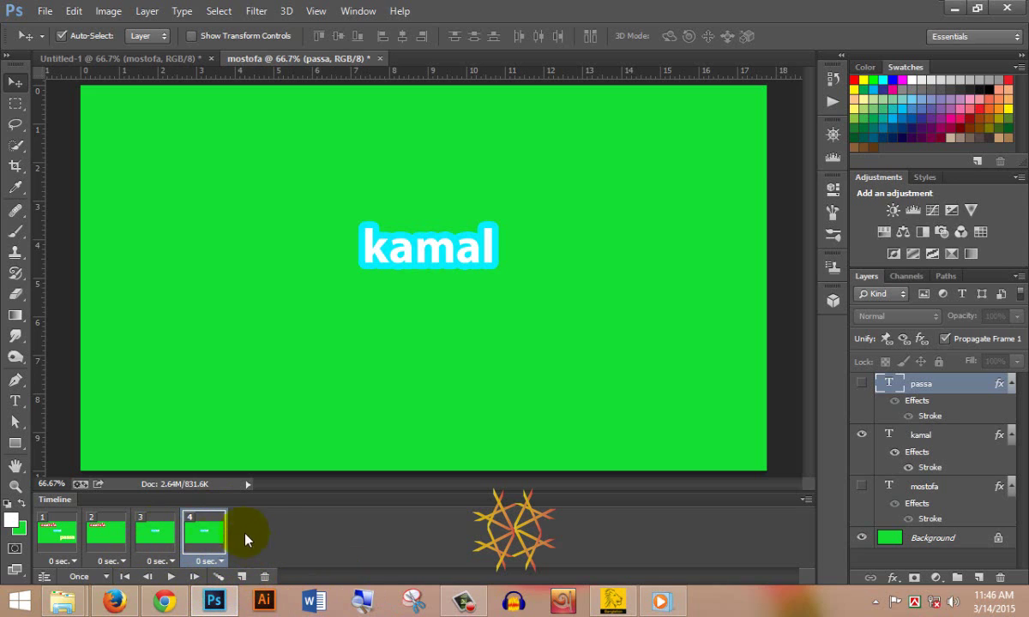
{"action": "left_click", "coordinate": [861, 383]}
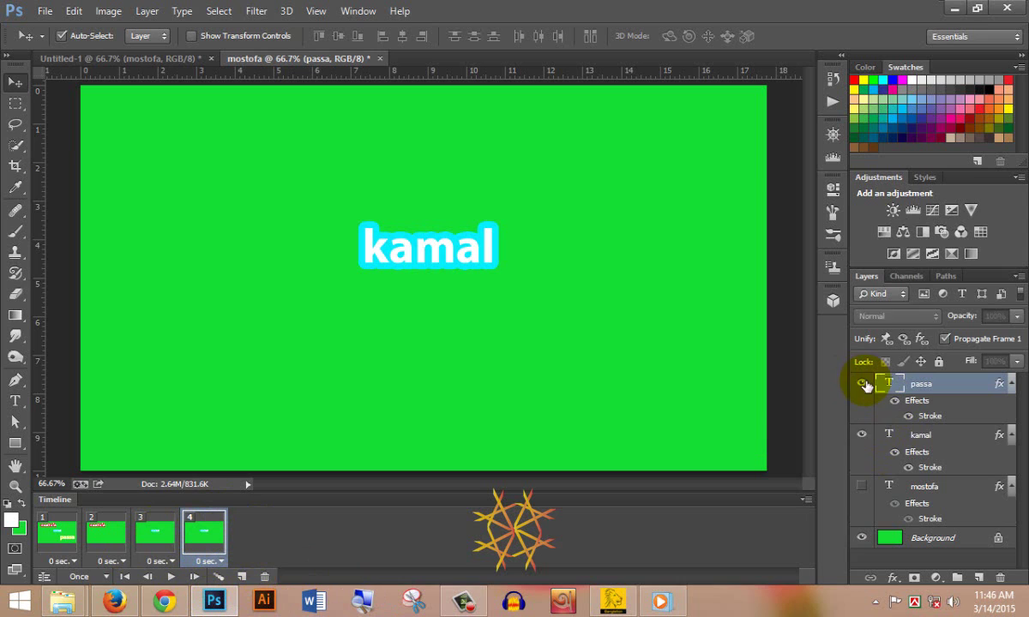
{"action": "left_click", "coordinate": [862, 435]}
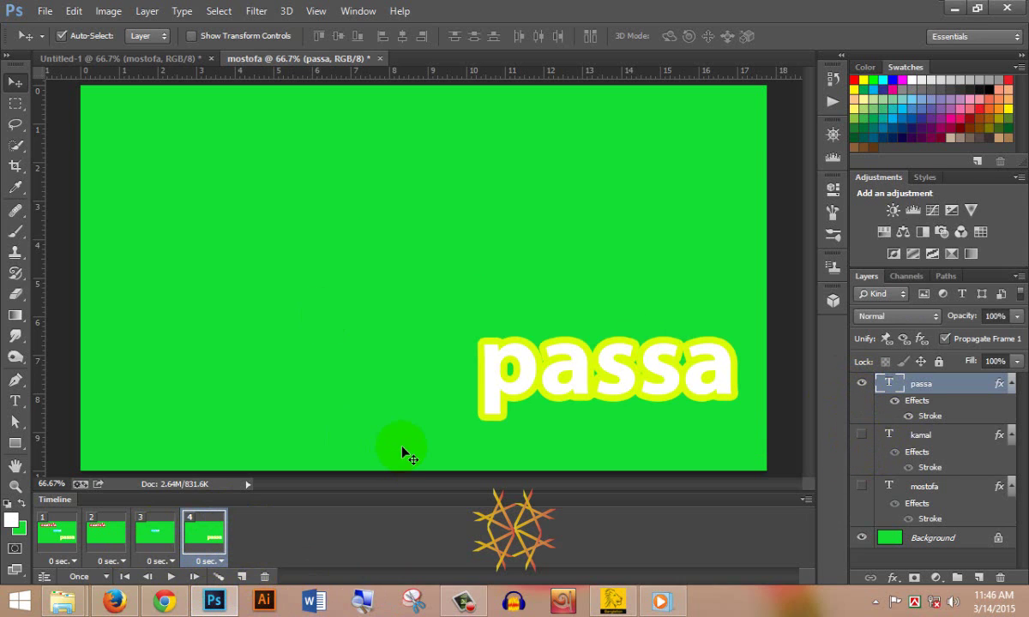
- Set frames 2–4 delays to 0.5 seconds and frame 1 to 1 second
{"action": "left_click", "coordinate": [62, 559]}
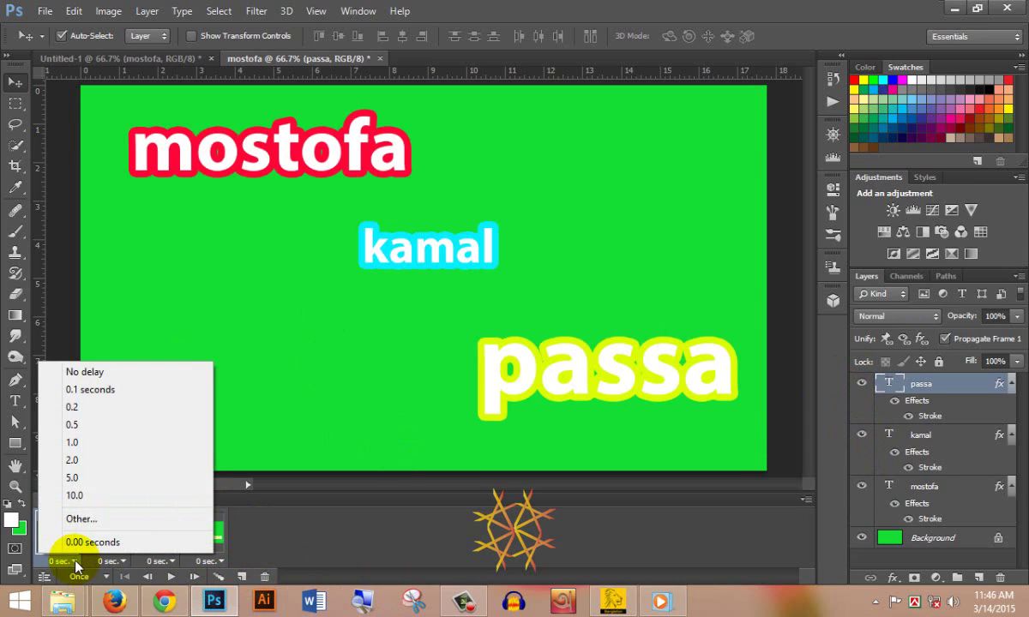
{"action": "left_click", "coordinate": [155, 423]}
{"action": "left_click", "coordinate": [120, 561]}
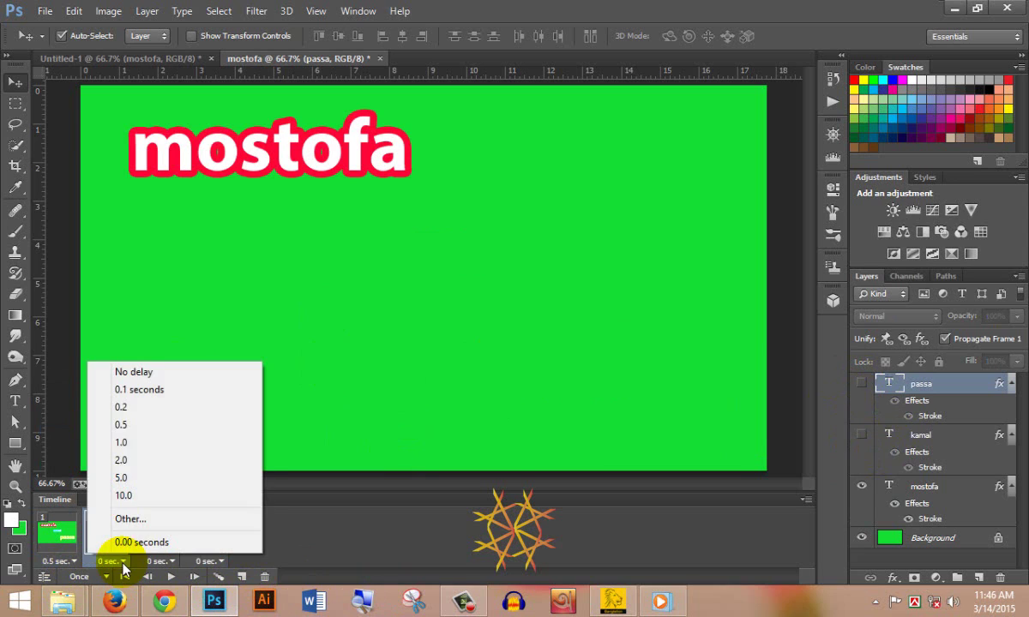
{"action": "left_click", "coordinate": [174, 425]}
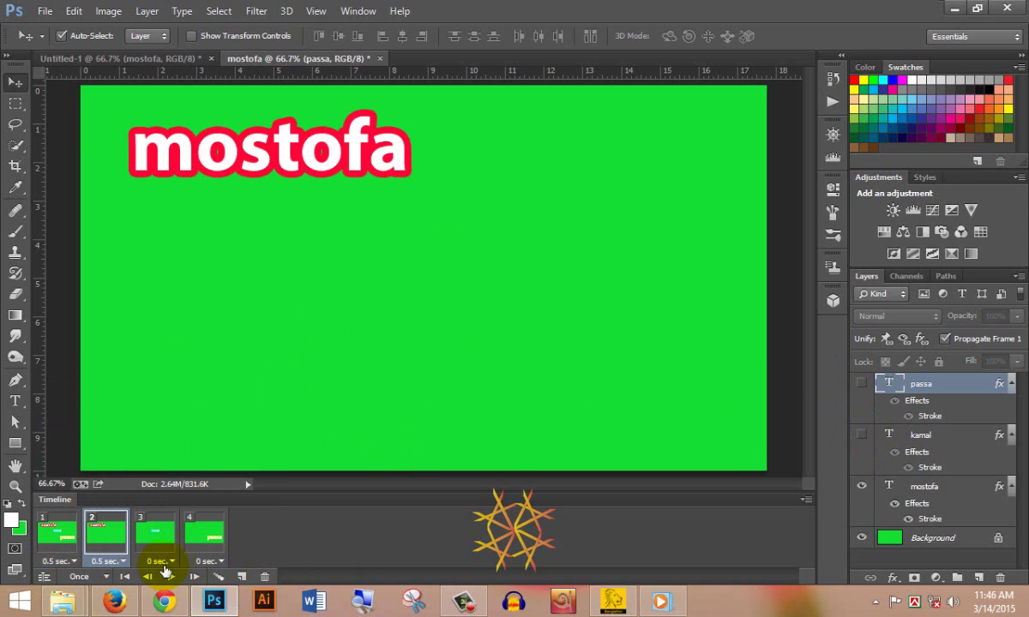
{"action": "left_click", "coordinate": [161, 562]}
{"action": "left_click", "coordinate": [210, 423]}
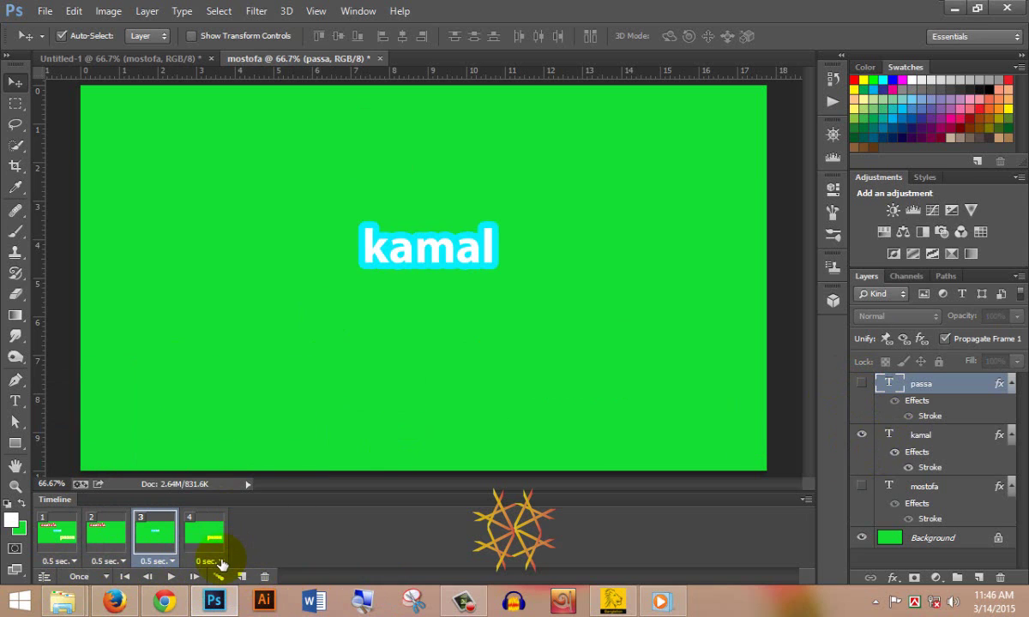
{"action": "left_click", "coordinate": [219, 563]}
{"action": "left_click", "coordinate": [277, 425]}
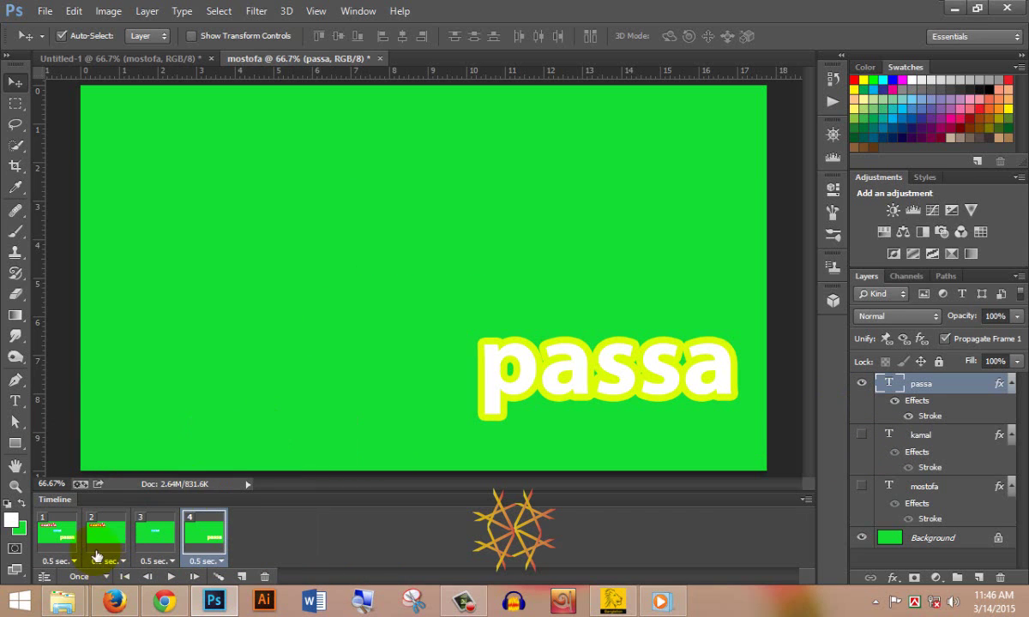
{"action": "left_click", "coordinate": [70, 560]}
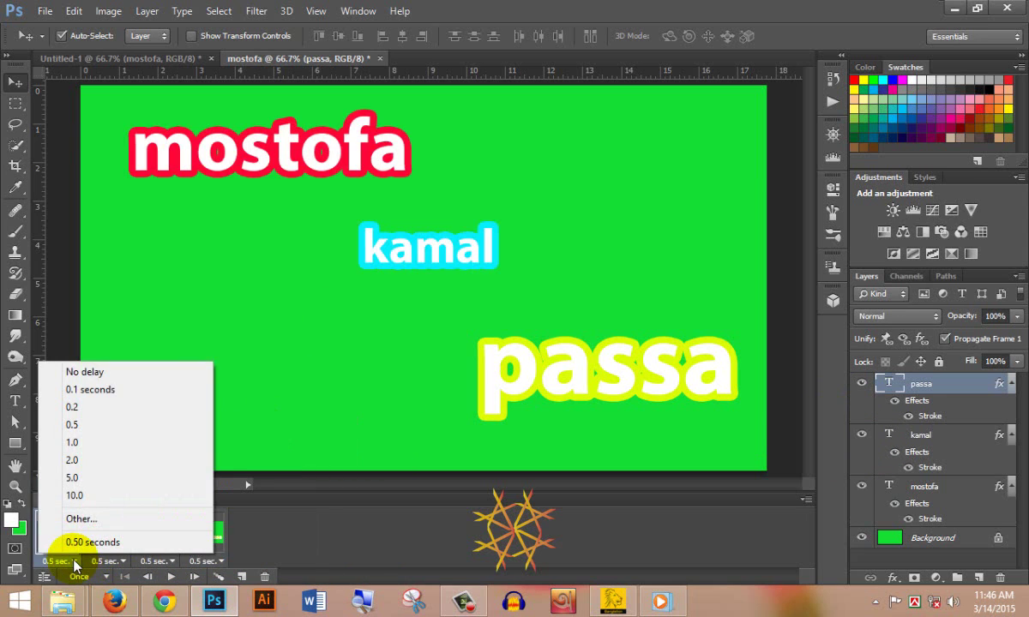
{"action": "left_click", "coordinate": [124, 443]}
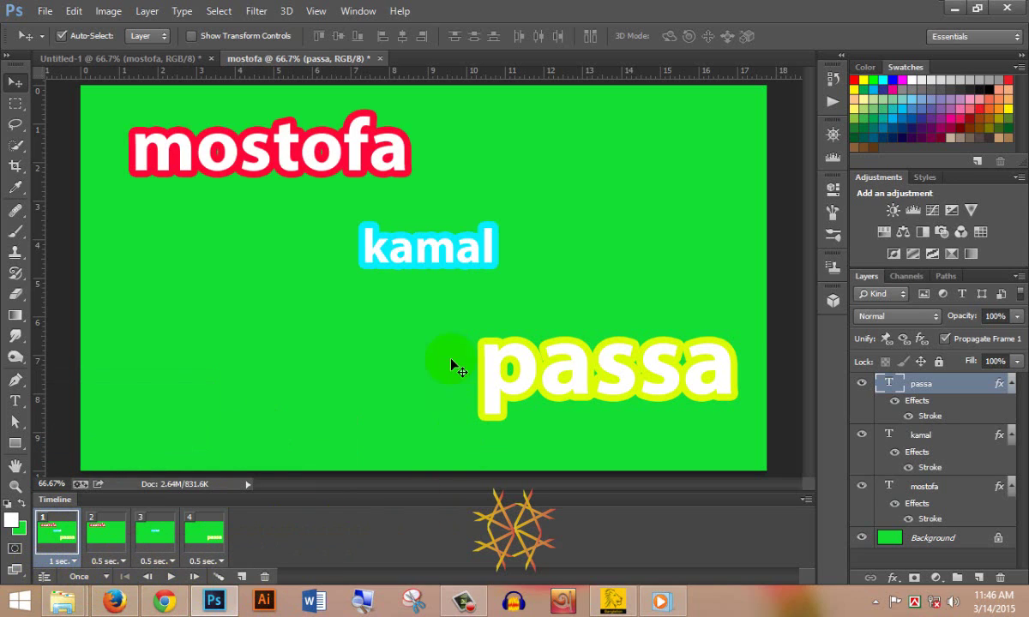
- Set a custom loop count of 50, then play and stop the animation preview
{"action": "left_click", "coordinate": [103, 583]}
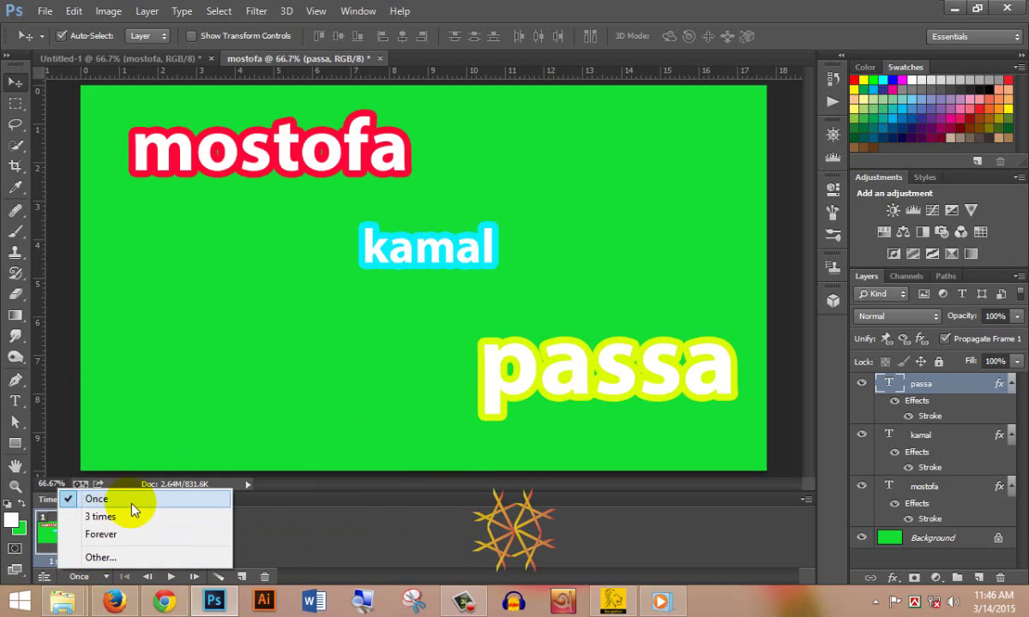
{"action": "left_click", "coordinate": [138, 559]}
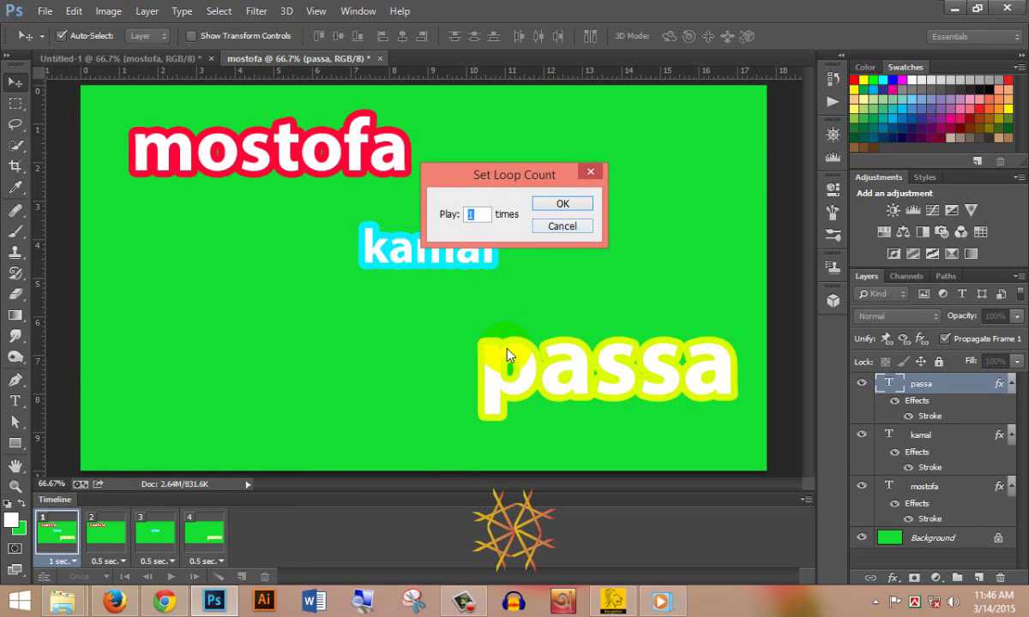
{"action": "type", "text": "50"}
{"action": "key", "text": "Return"}
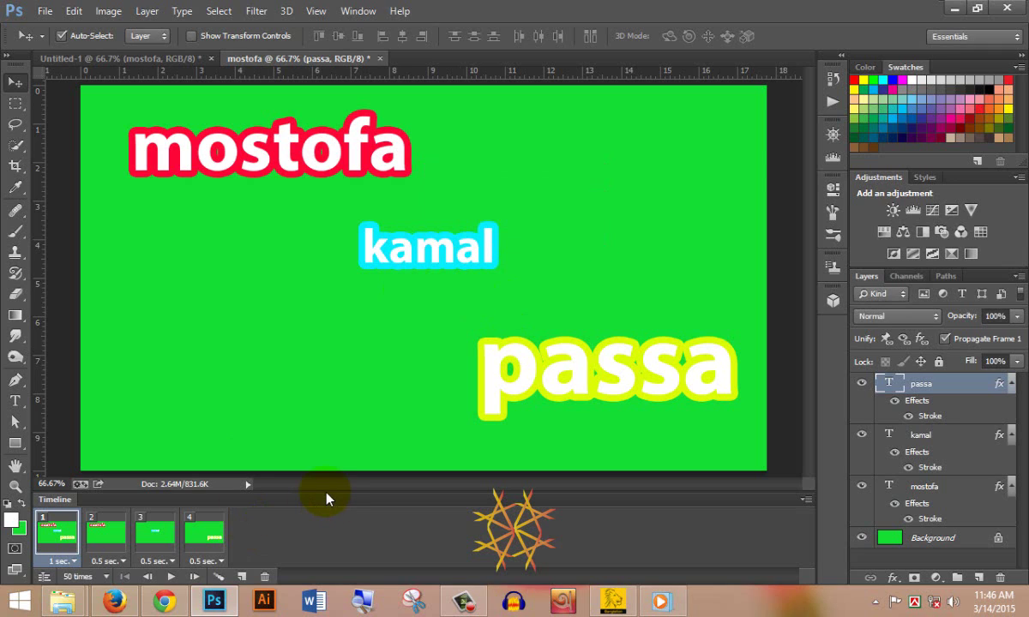
{"action": "key", "text": "space"}
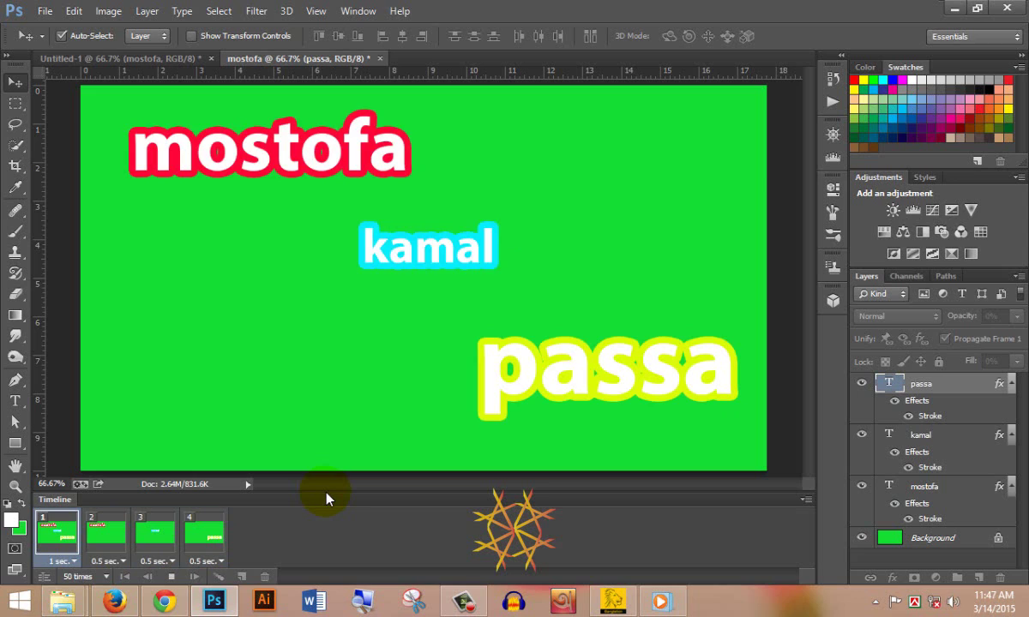
{"action": "key", "text": "space"}
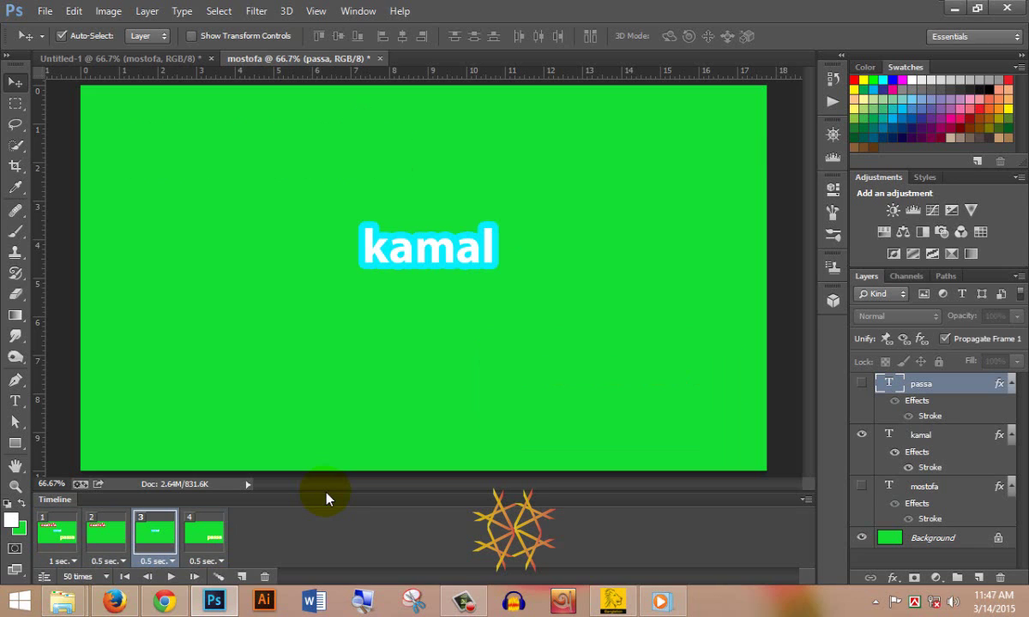
- Change the custom loop count from 50 to 5 and play the animation preview
{"action": "left_click", "coordinate": [105, 575]}
{"action": "left_click", "coordinate": [120, 557]}
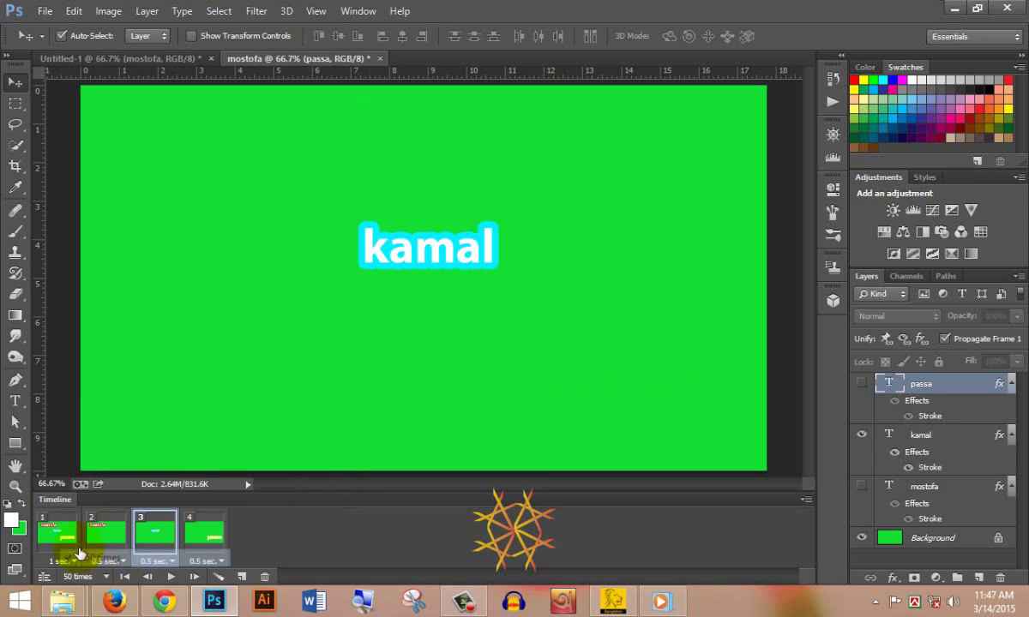
{"action": "left_click", "coordinate": [105, 575]}
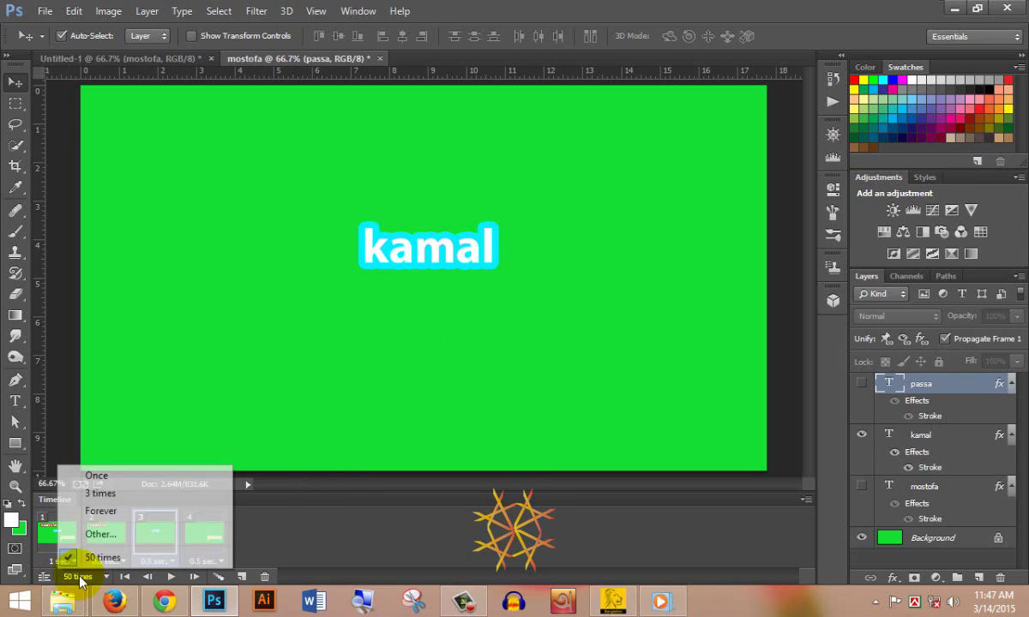
{"action": "left_click", "coordinate": [81, 558]}
{"action": "left_click", "coordinate": [107, 576]}
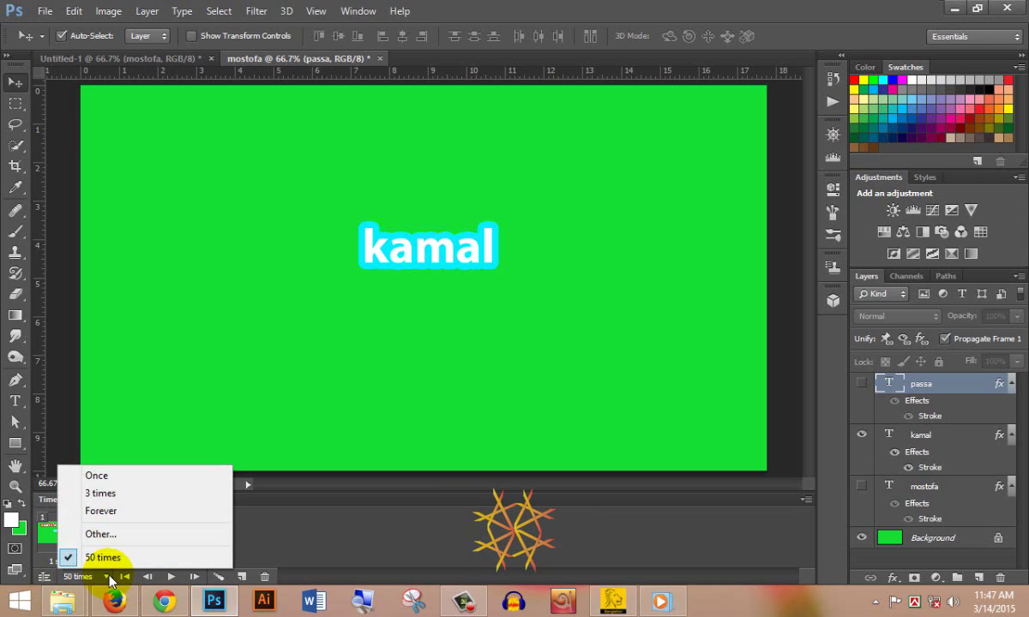
{"action": "left_click", "coordinate": [140, 535]}
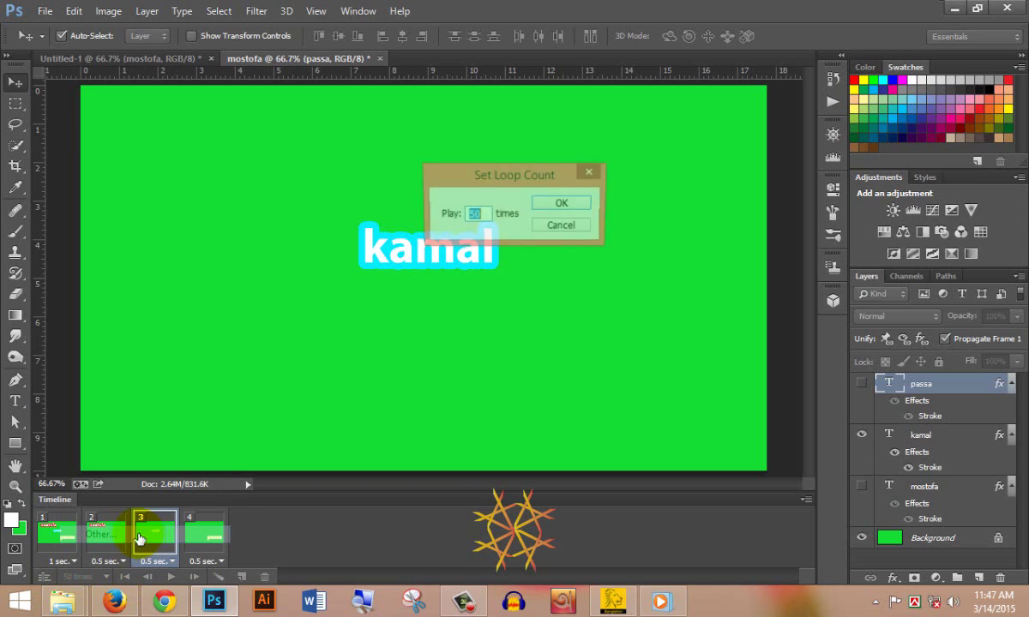
{"action": "left_click", "coordinate": [477, 215]}
{"action": "double_click", "coordinate": [476, 215]}
{"action": "left_click", "coordinate": [480, 214]}
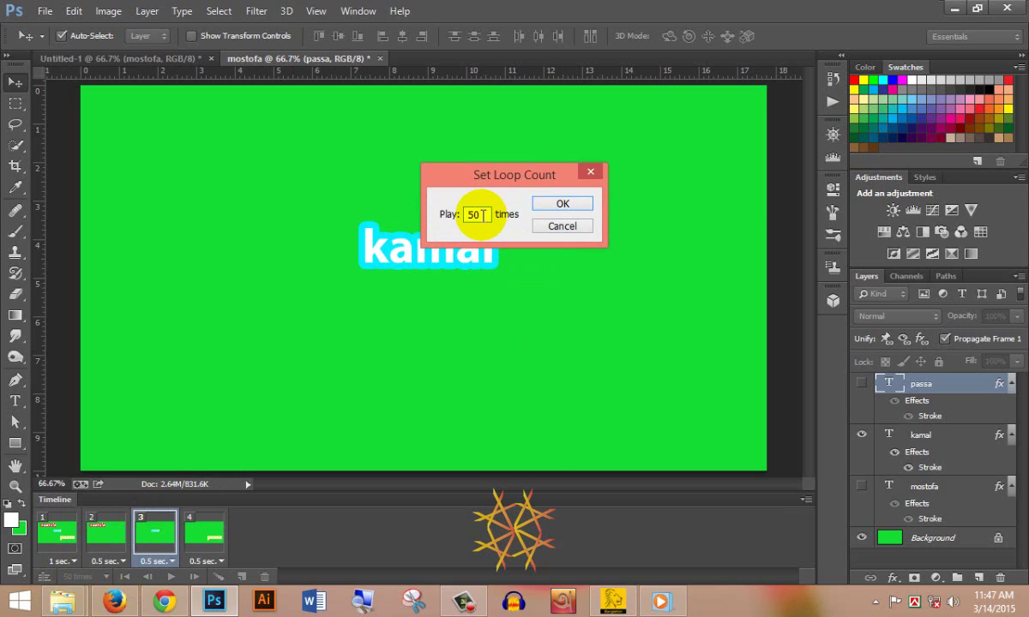
{"action": "key", "text": "BackSpace"}
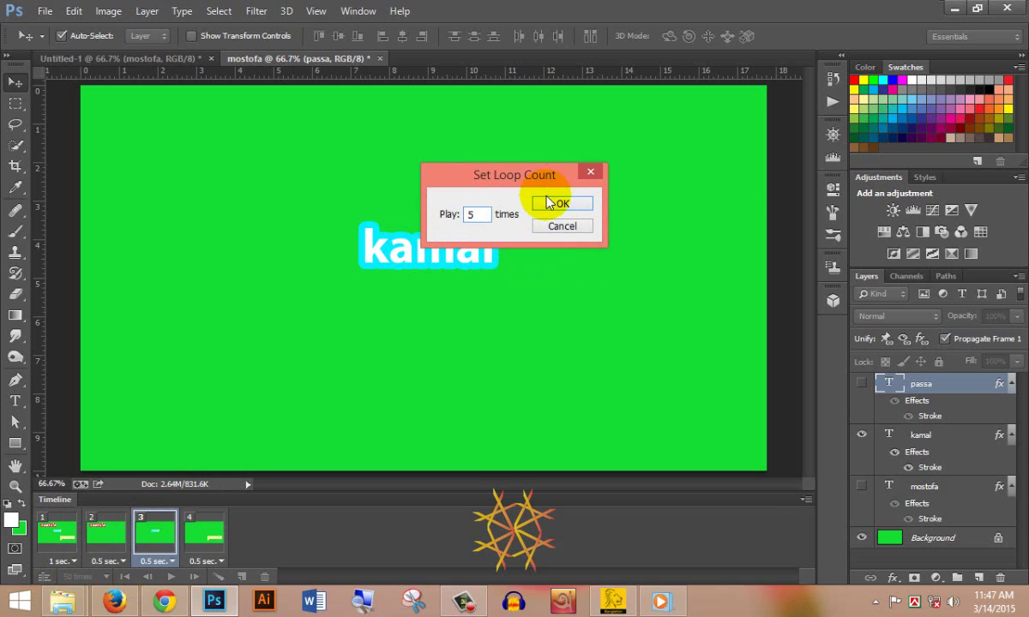
{"action": "left_click", "coordinate": [560, 204]}
{"action": "key", "text": "space"}
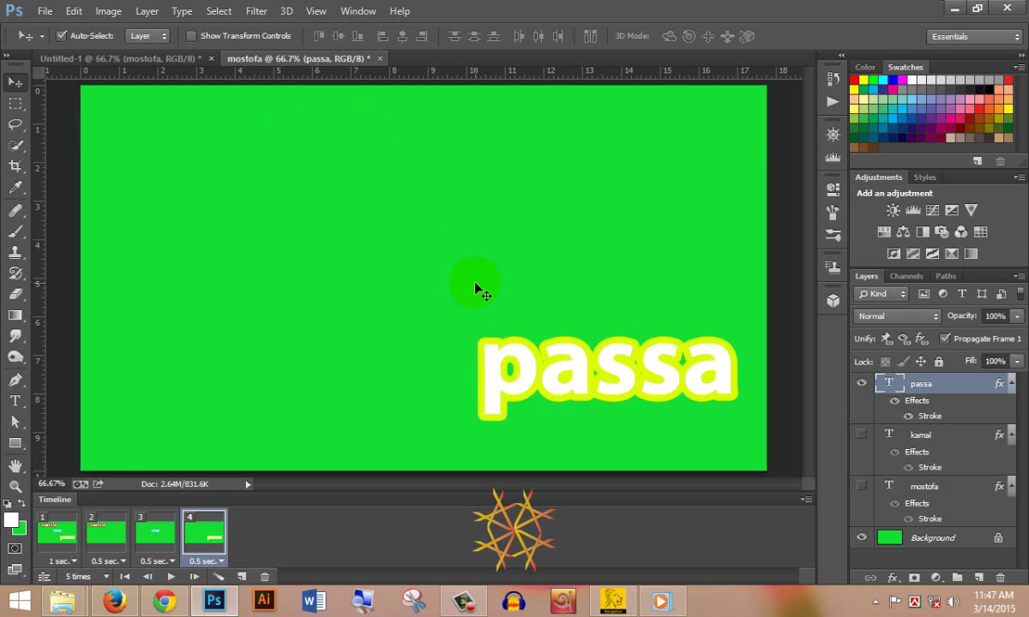
- Set the animation looping to Forever and select frame 1
{"action": "left_click", "coordinate": [100, 582]}
{"action": "left_click", "coordinate": [164, 512]}
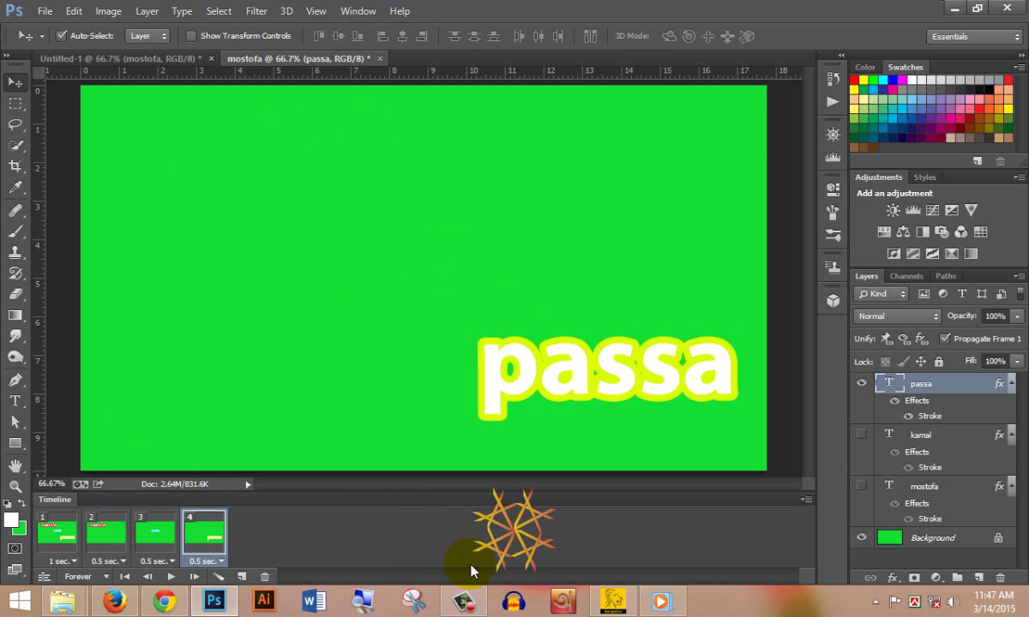
{"action": "left_click", "coordinate": [56, 536]}
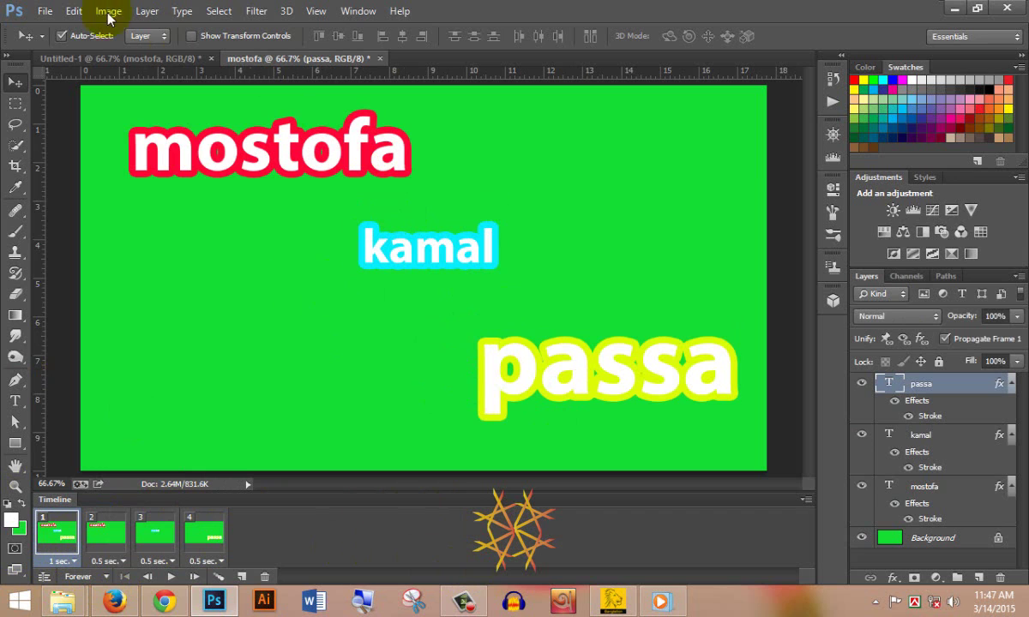
- Export the animation via Save for Web as mostofa.gif on the Desktop, then minimise Photoshop
{"action": "left_click", "coordinate": [45, 11]}
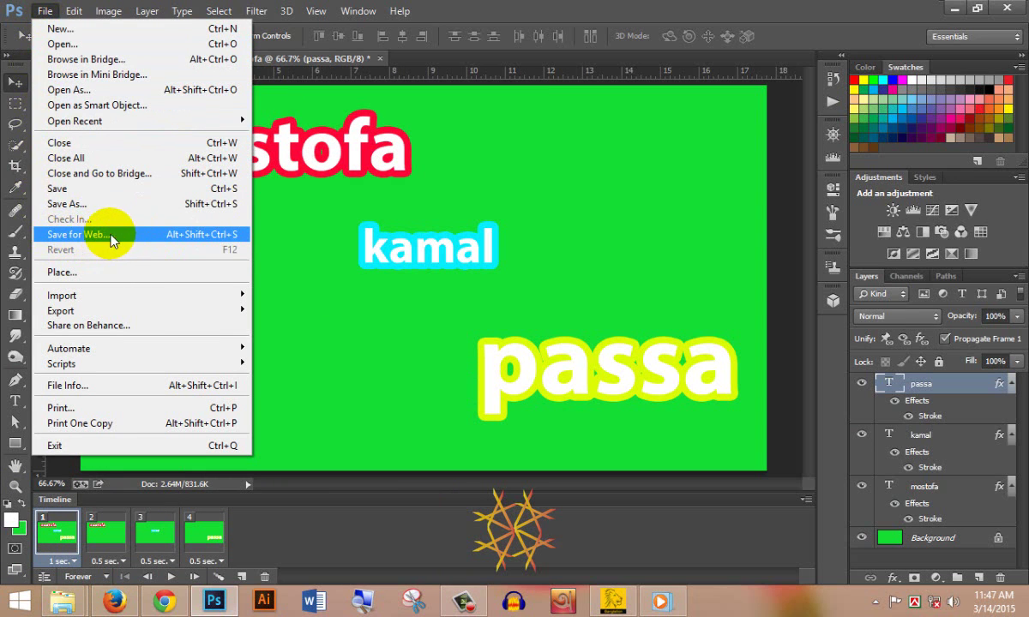
{"action": "left_click", "coordinate": [98, 236]}
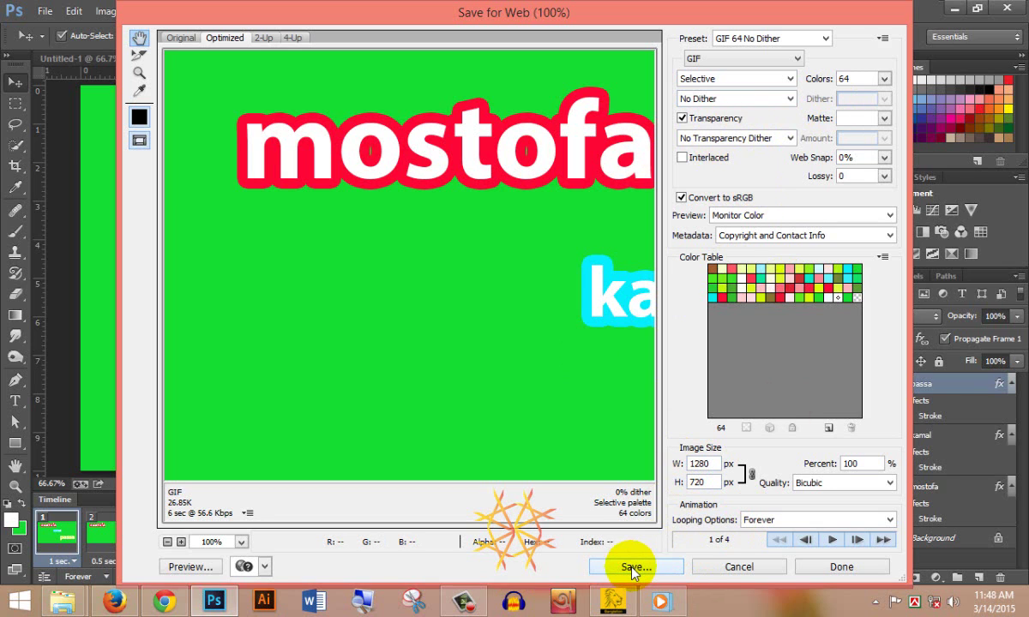
{"action": "left_click", "coordinate": [633, 567]}
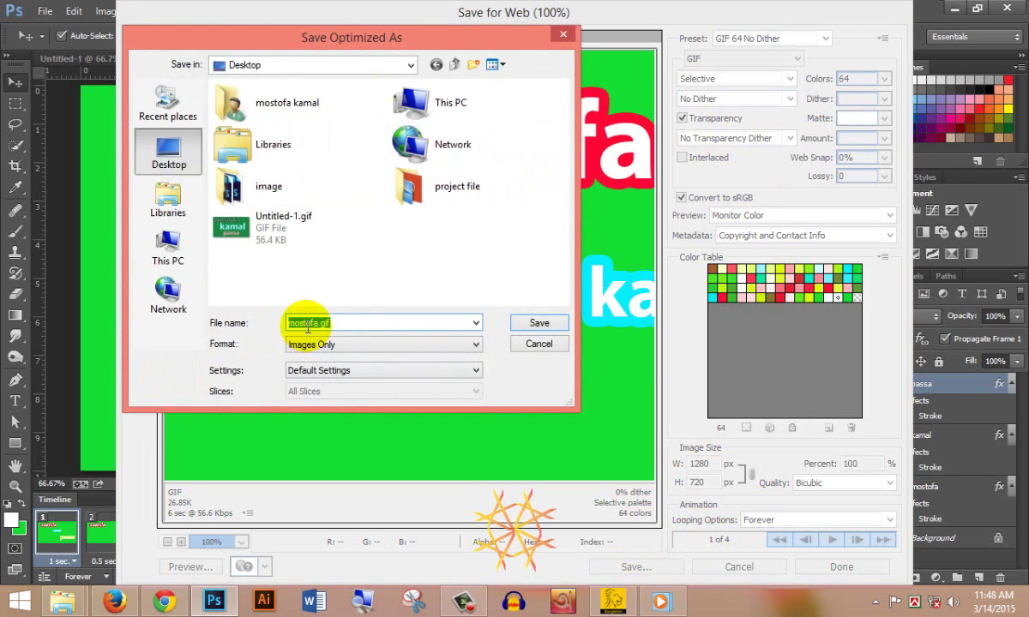
{"action": "left_click", "coordinate": [341, 325]}
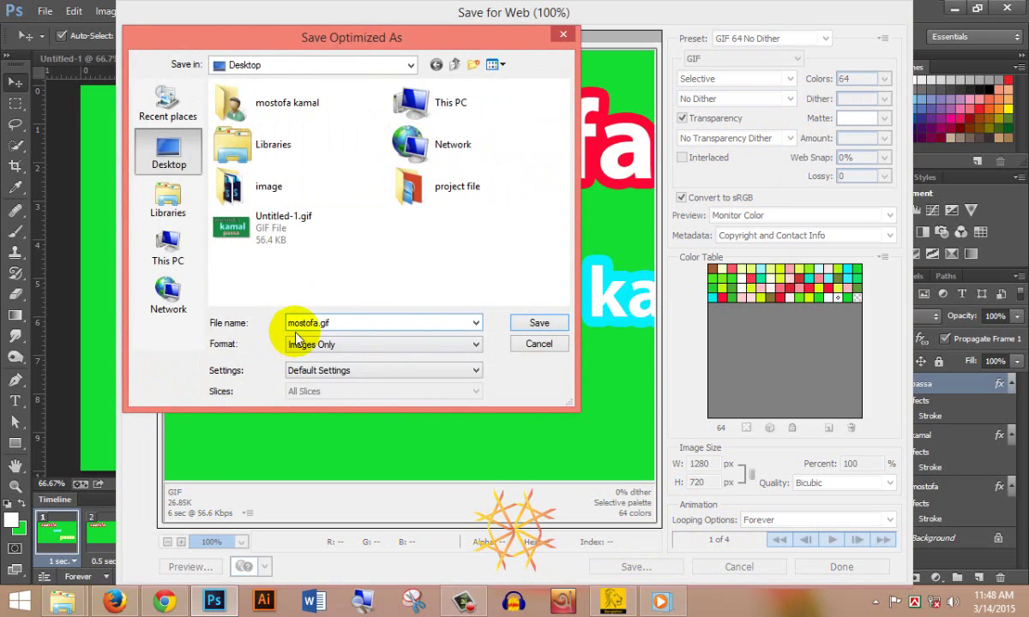
{"action": "left_click", "coordinate": [546, 325]}
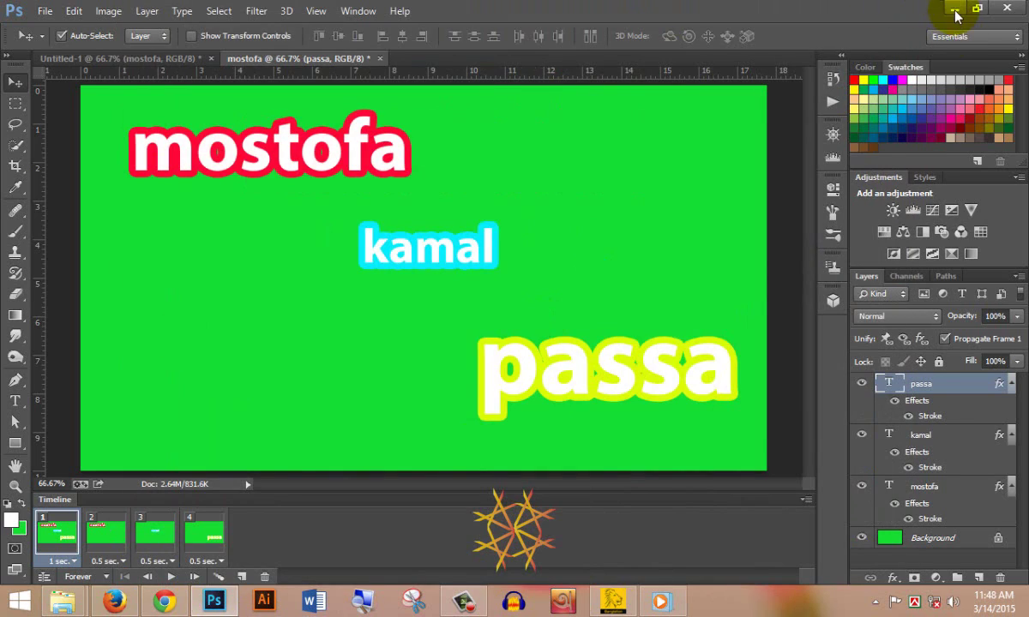
{"action": "left_click", "coordinate": [955, 8]}
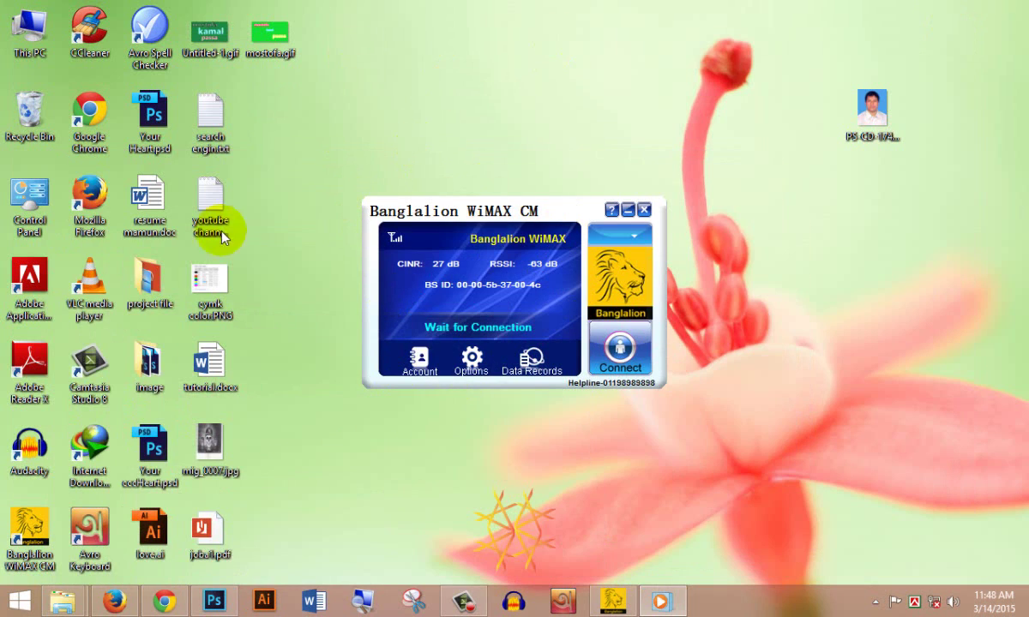
- Open mostofa.gif from the desktop in Internet Explorer using Open with
{"action": "right_click", "coordinate": [276, 41]}
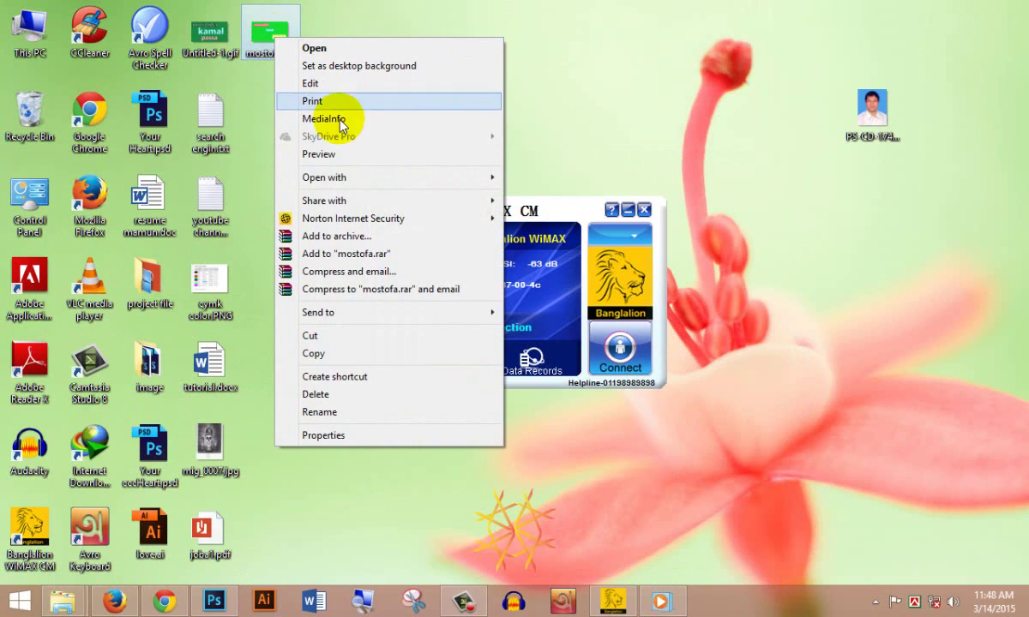
{"action": "mouse_move", "coordinate": [439, 181]}
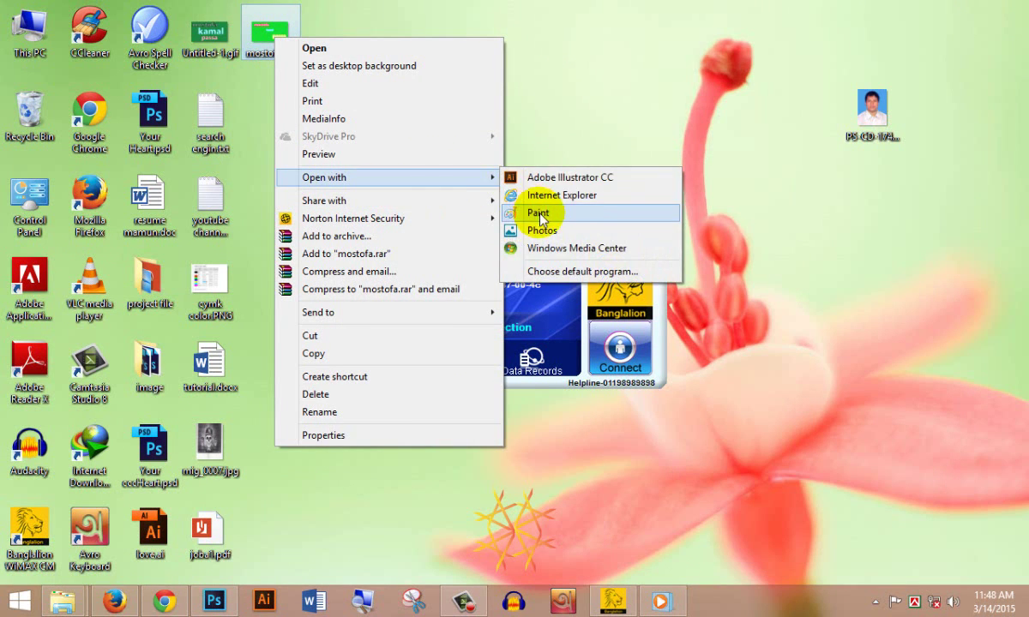
{"action": "left_click", "coordinate": [580, 202]}
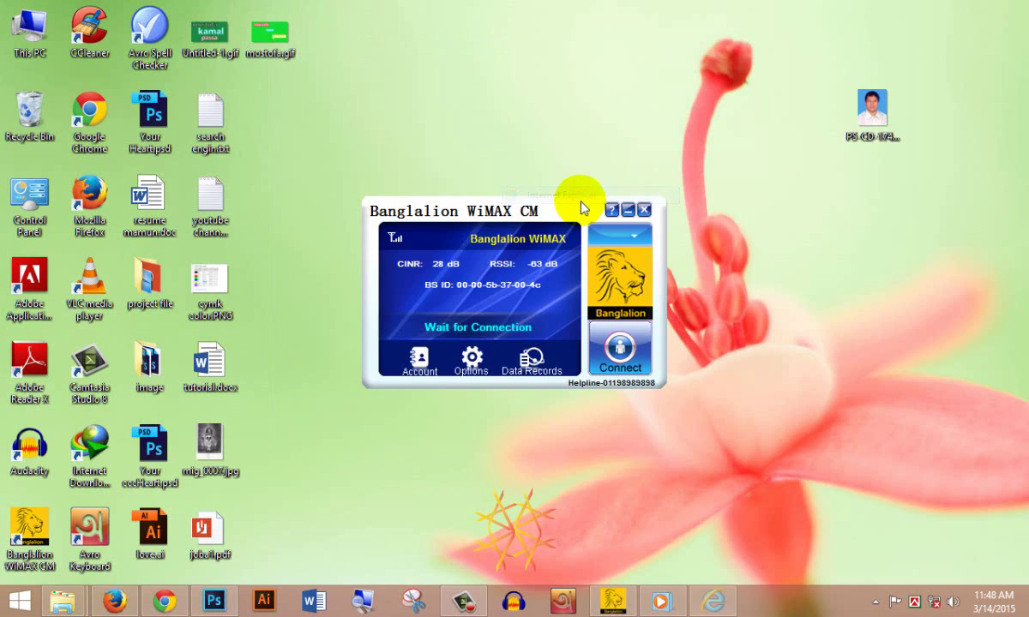